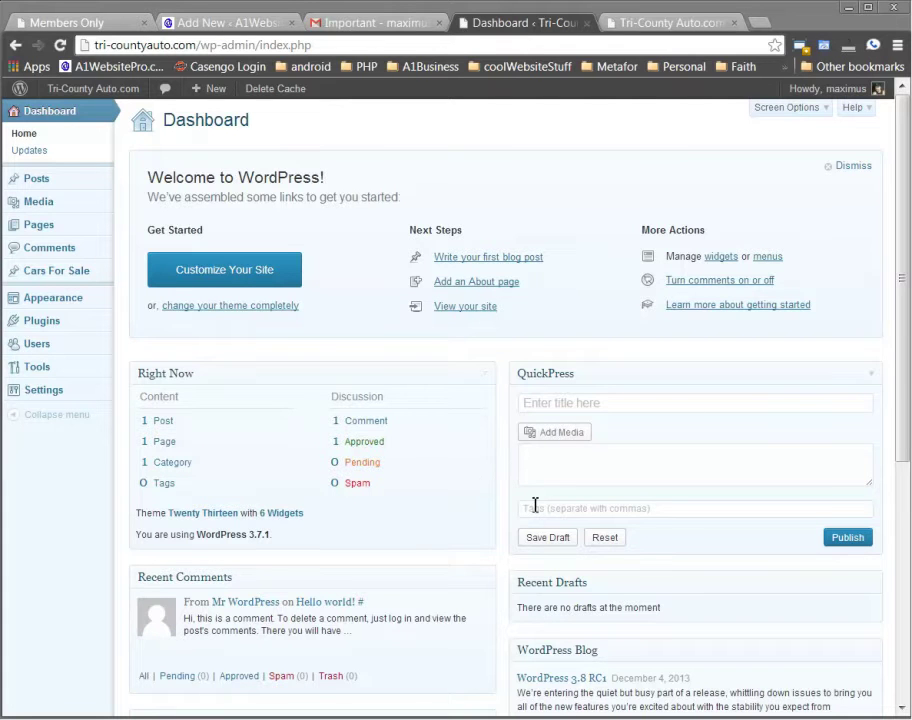
Step: Drag QuickPress above Right Now, then collapse QuickPress, Recent Drafts and WordPress Blog to headers
mouse_move(905, 349)
left_mouse_down()
mouse_move(896, 433)
mouse_move(898, 371)
left_mouse_up()
left_click_drag(584, 328, 209, 317)
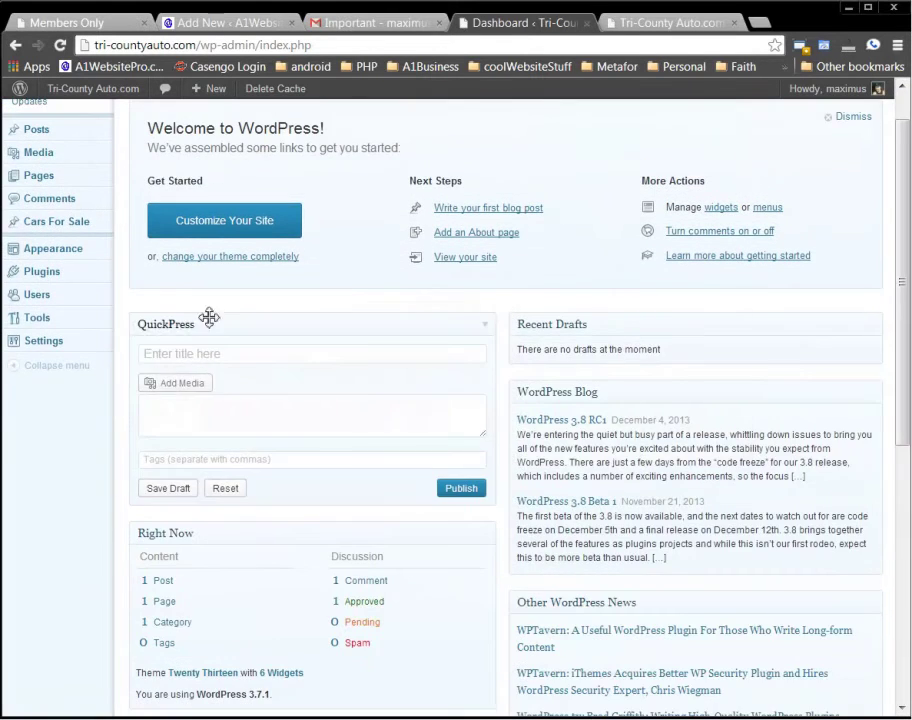
left_click(483, 330)
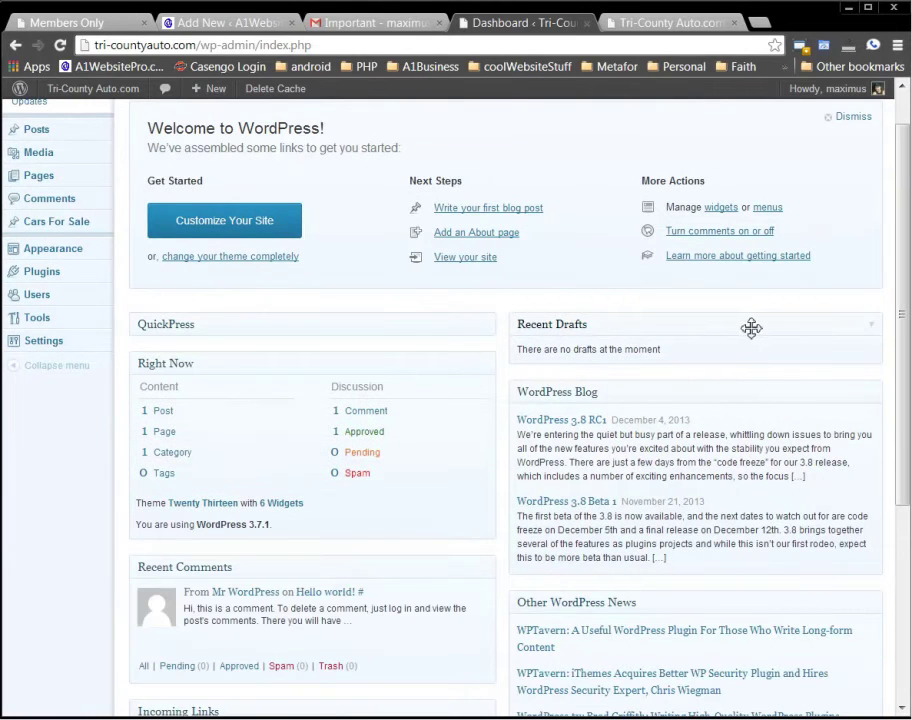
left_click(874, 327)
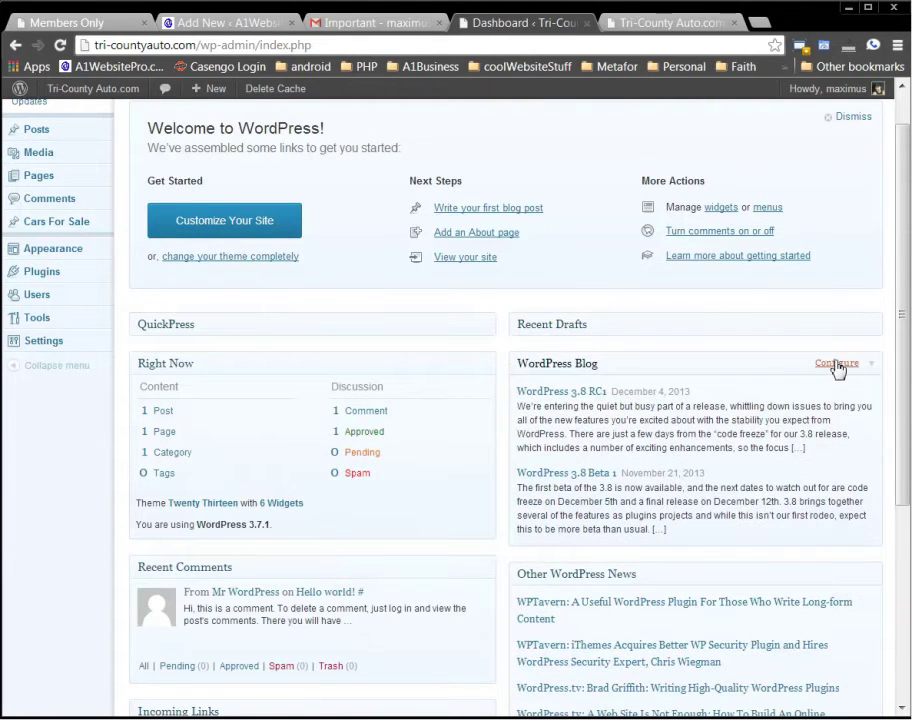
left_click(867, 369)
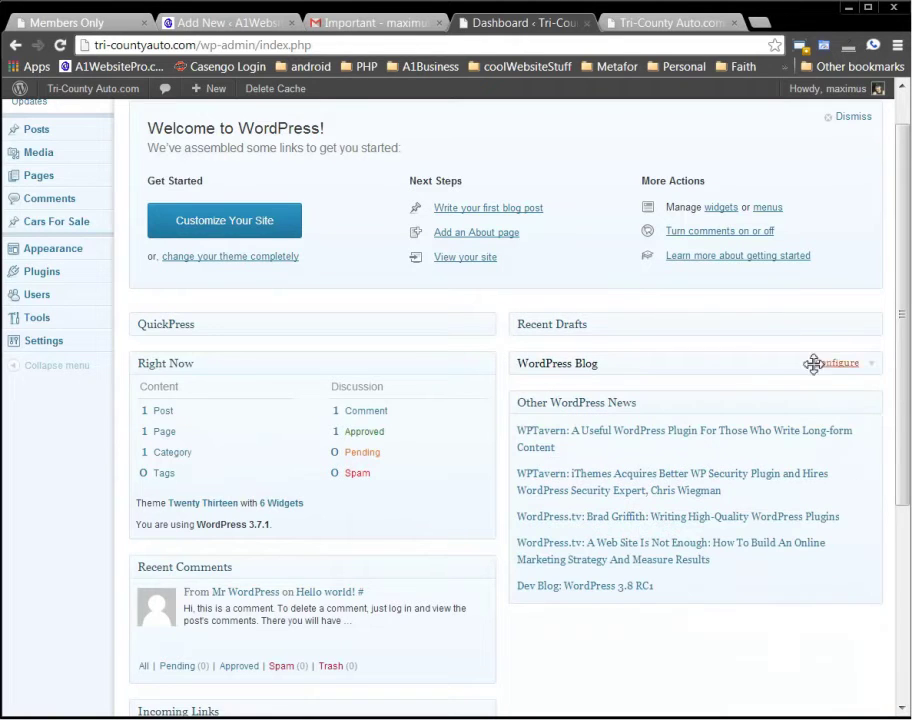
Step: Uncheck WordPress Blog and Other WordPress News in Screen Options
scroll(750, 330, "up", 1)
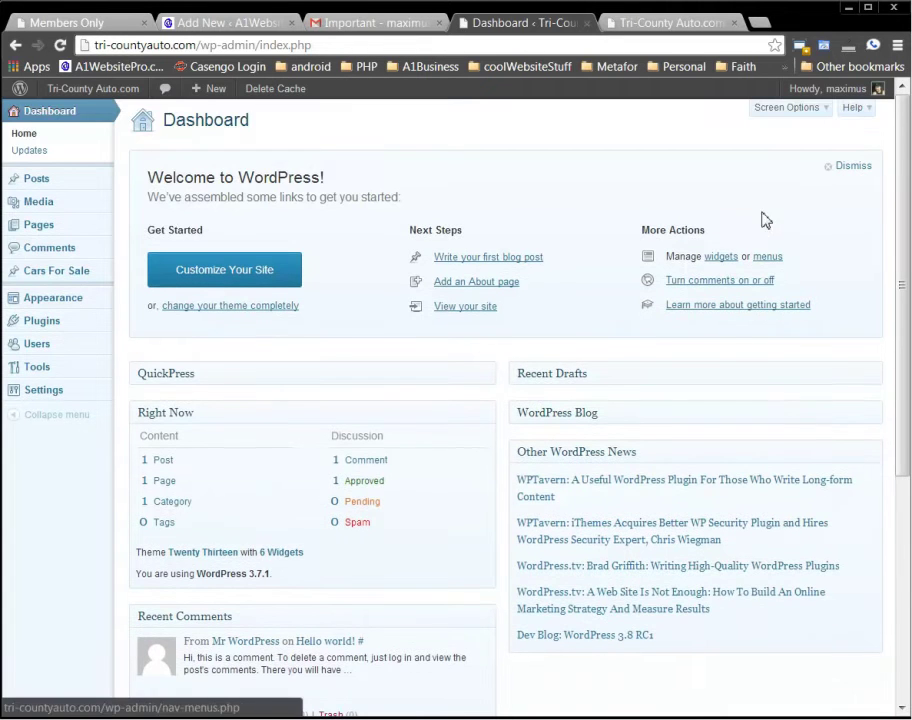
scroll(635, 558, "down", 1)
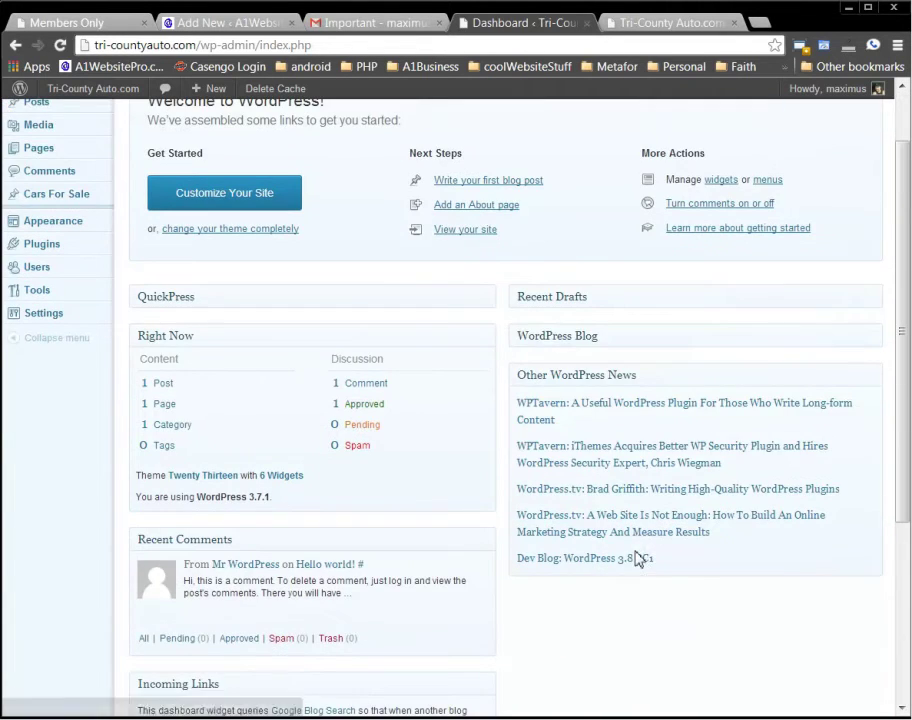
left_click(556, 342)
left_click(560, 345)
scroll(600, 350, "up", 1)
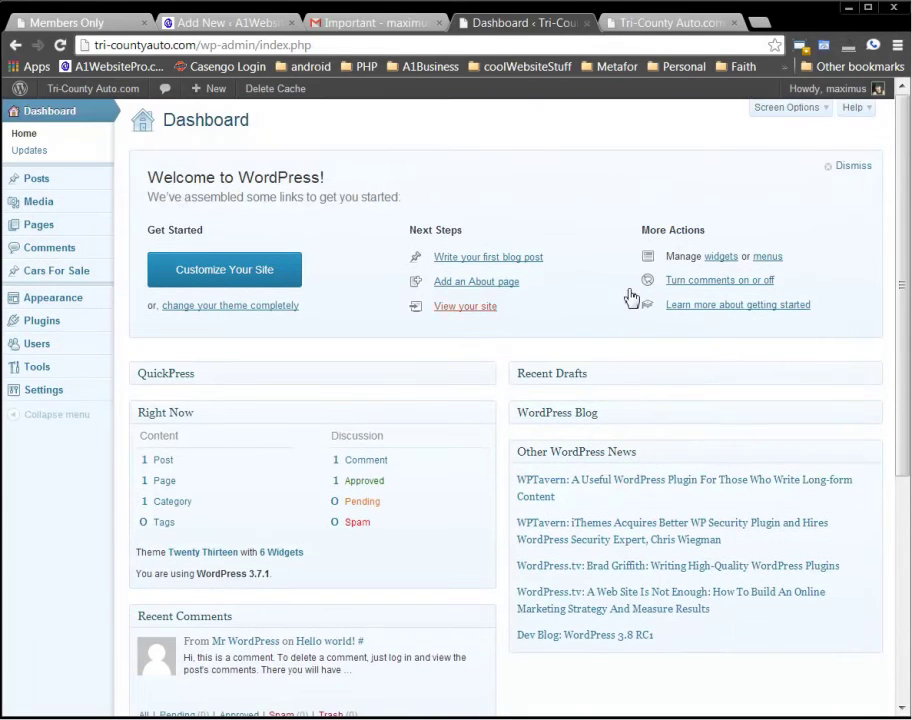
left_click(784, 112)
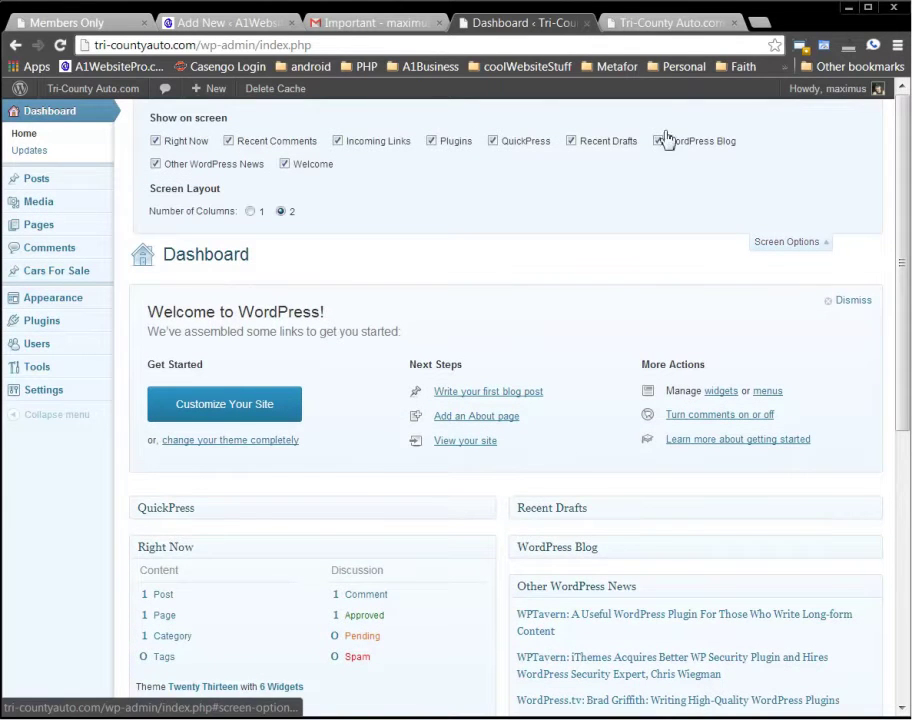
left_click(659, 142)
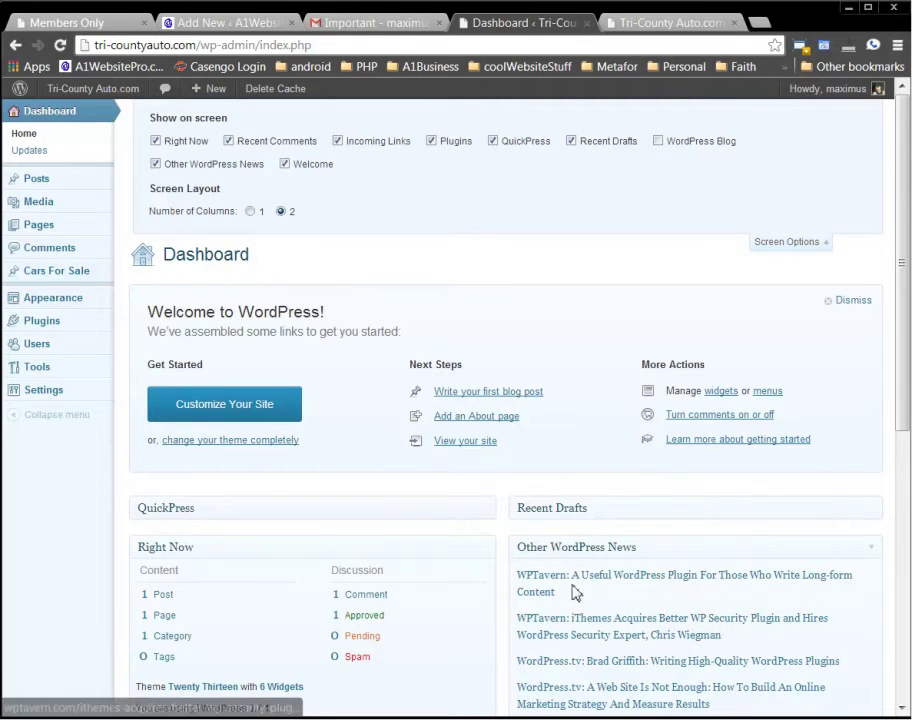
left_click(156, 164)
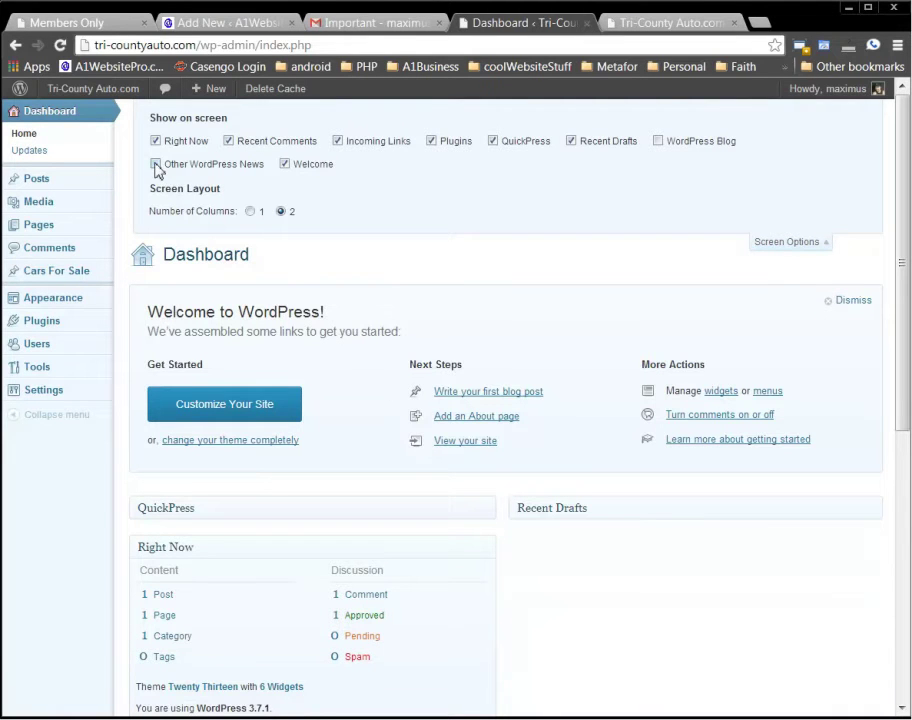
left_click(800, 244)
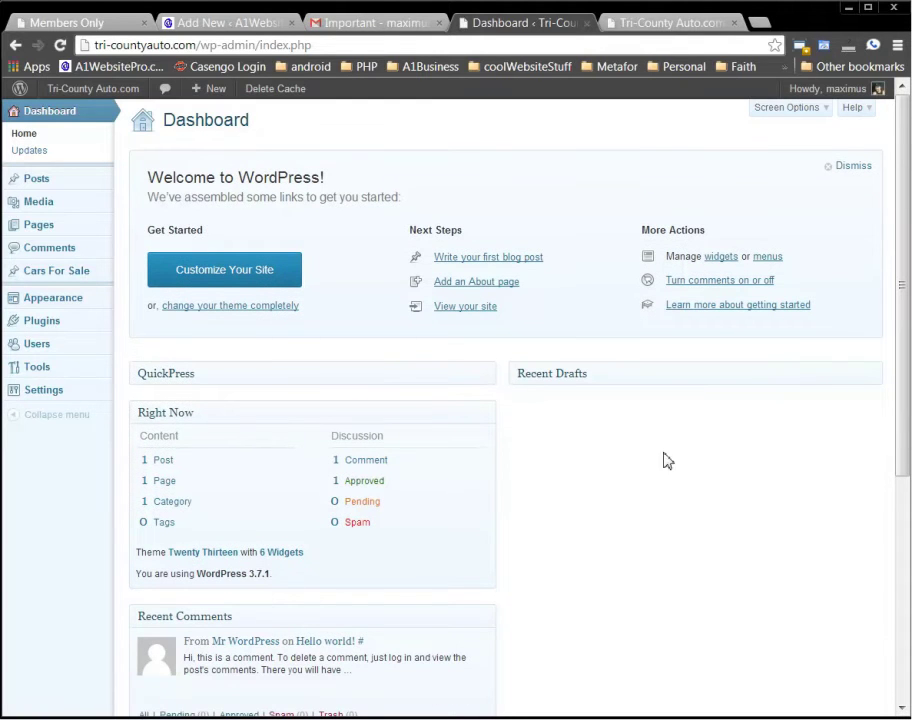
Step: Reload the Tri-County Auto.com front end and open Sample Page from its navigation bar
mouse_move(57, 225)
left_click(130, 224)
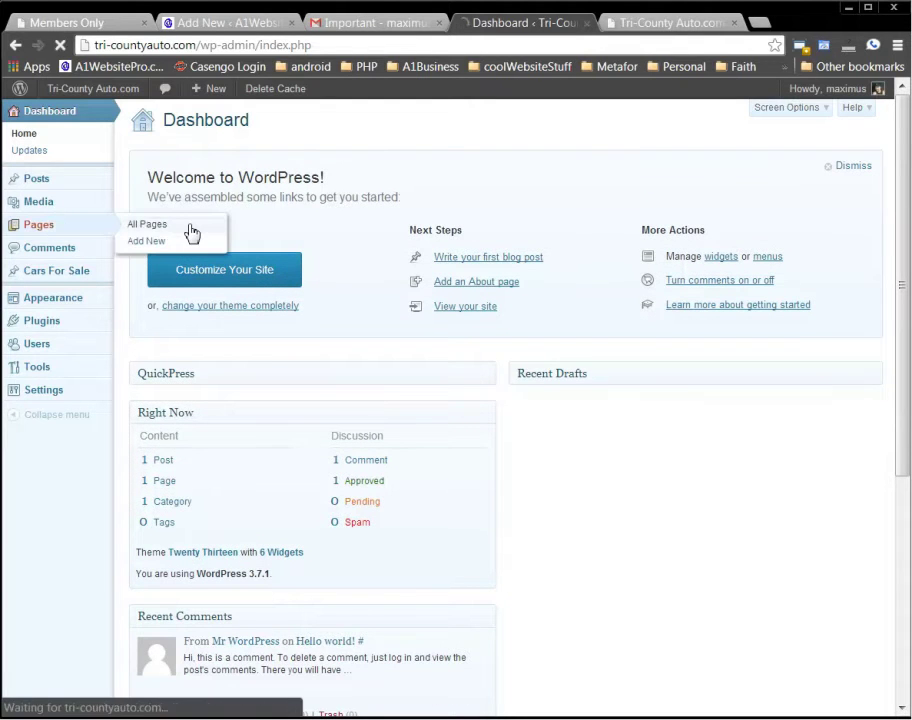
left_click(645, 26)
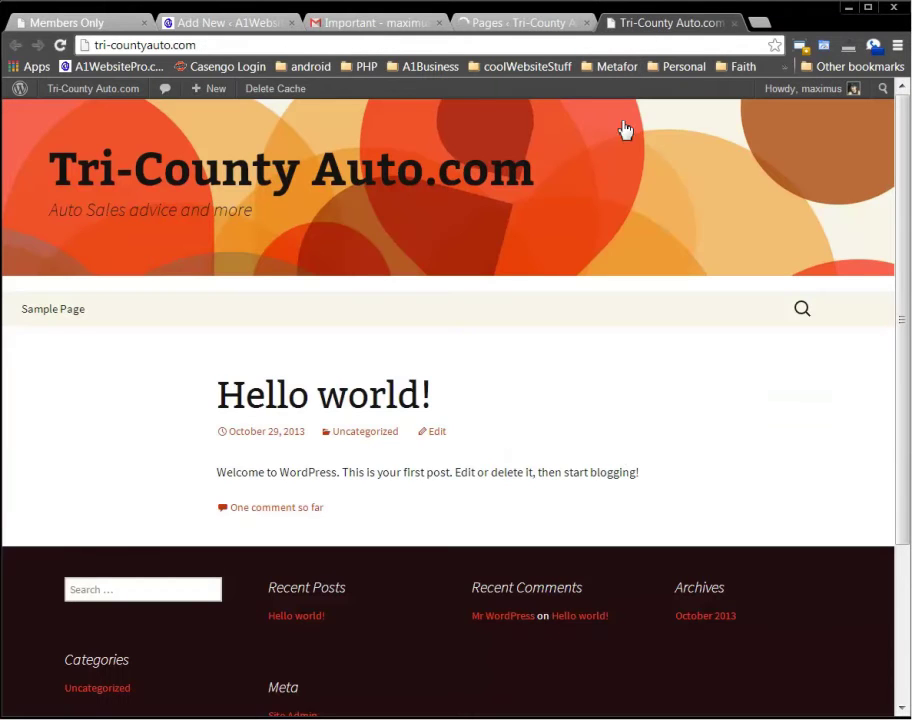
left_click(60, 45)
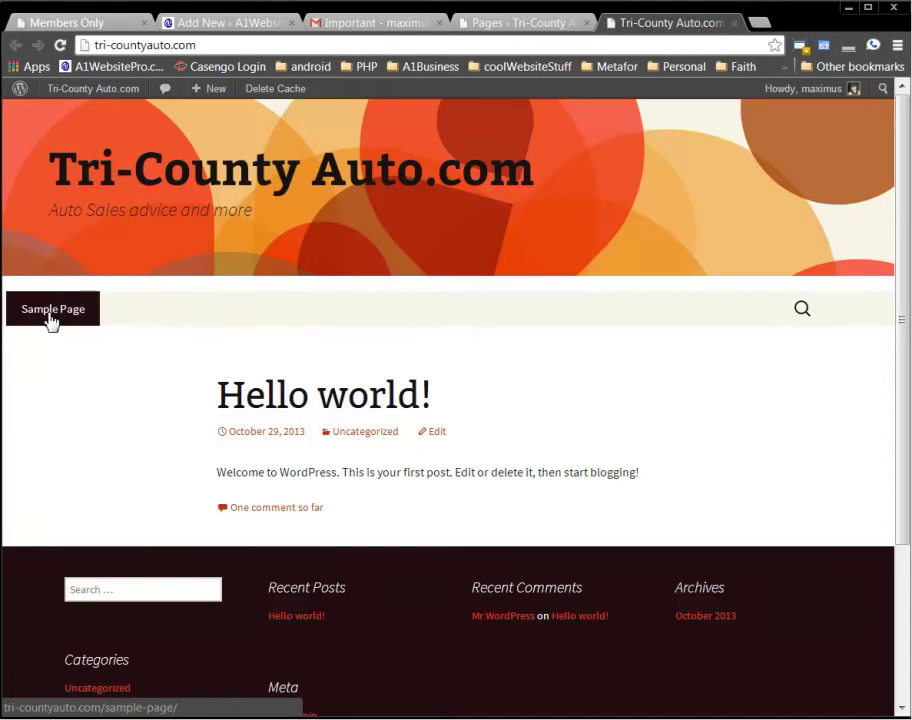
left_click(59, 316)
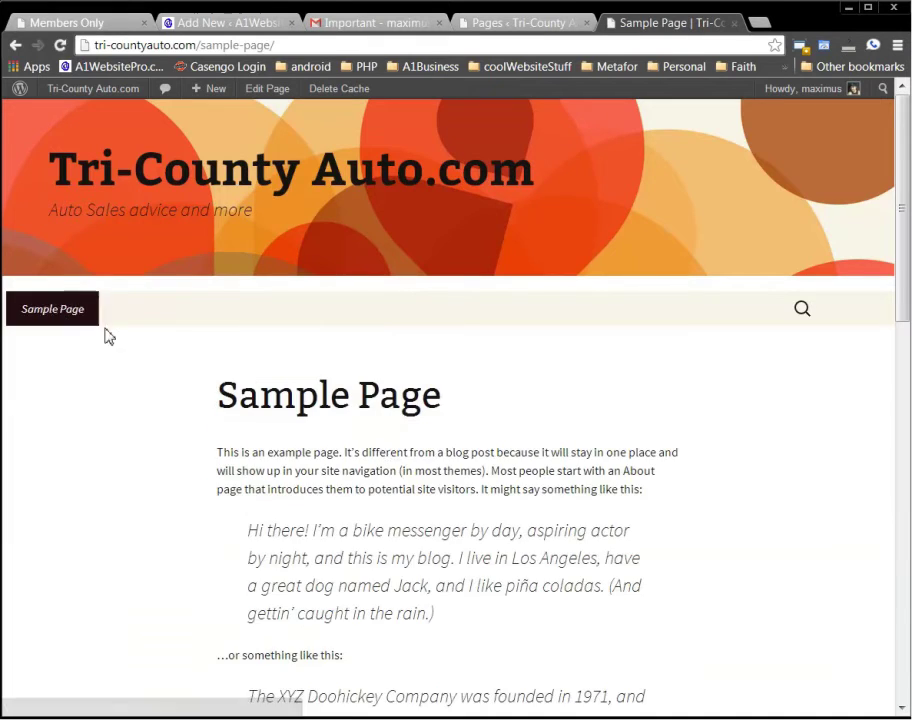
scroll(413, 460, "down", 4)
scroll(466, 472, "up", 4)
scroll(466, 472, "down", 3)
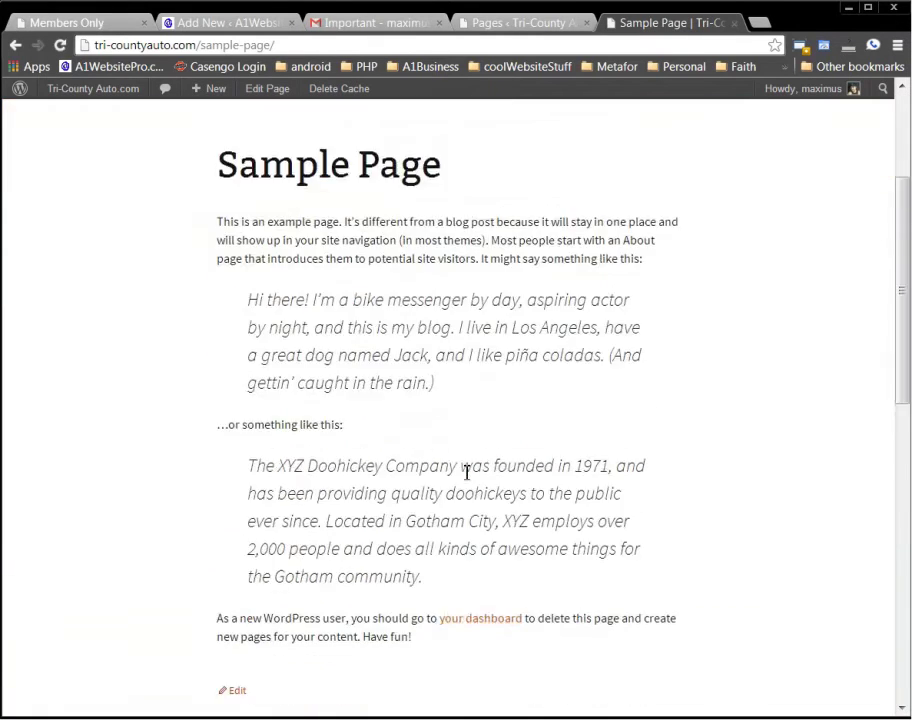
scroll(519, 449, "up", 3)
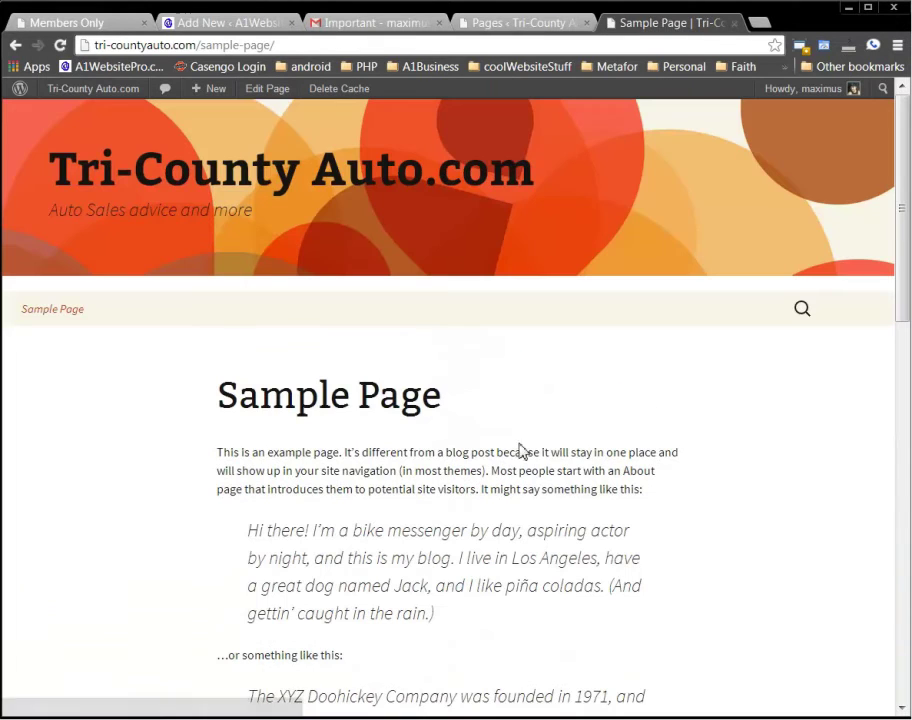
Step: Edit Sample Page from the admin Pages list and check its title, slug and body
left_click(507, 21)
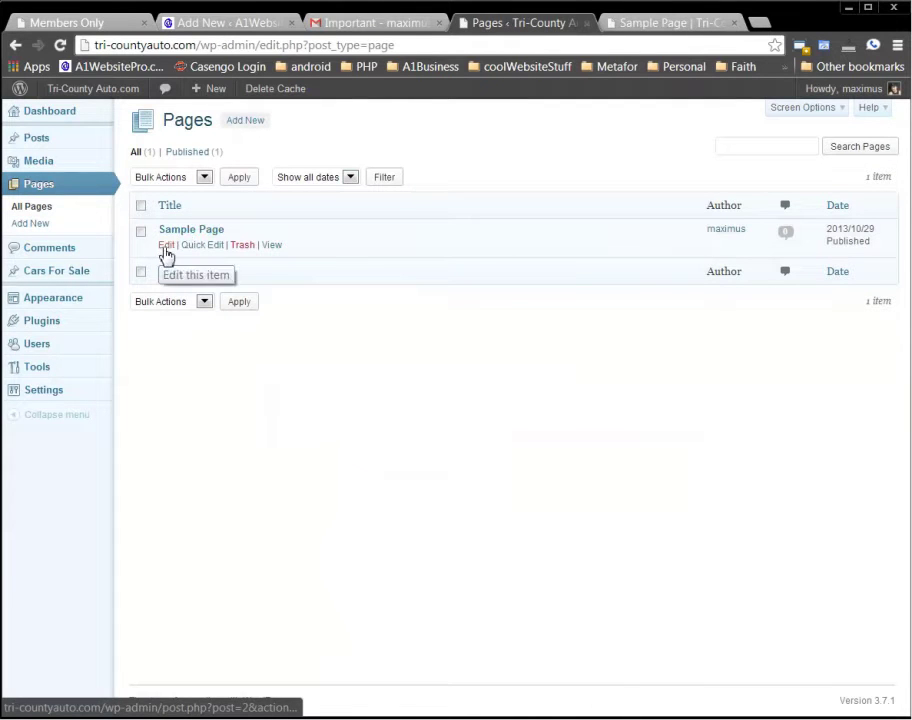
left_click(166, 245)
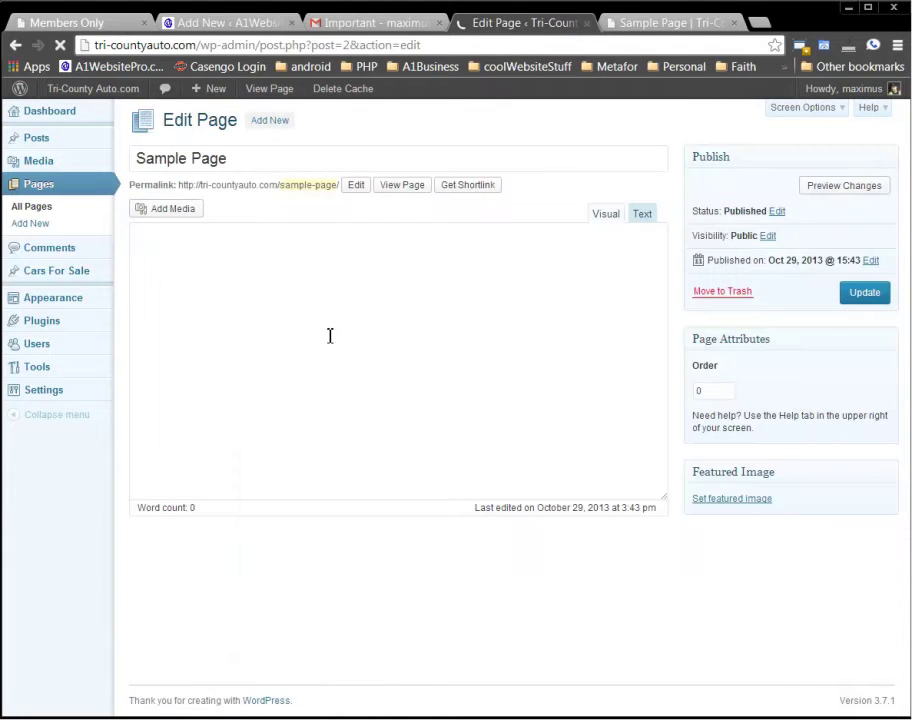
triple_click(252, 161)
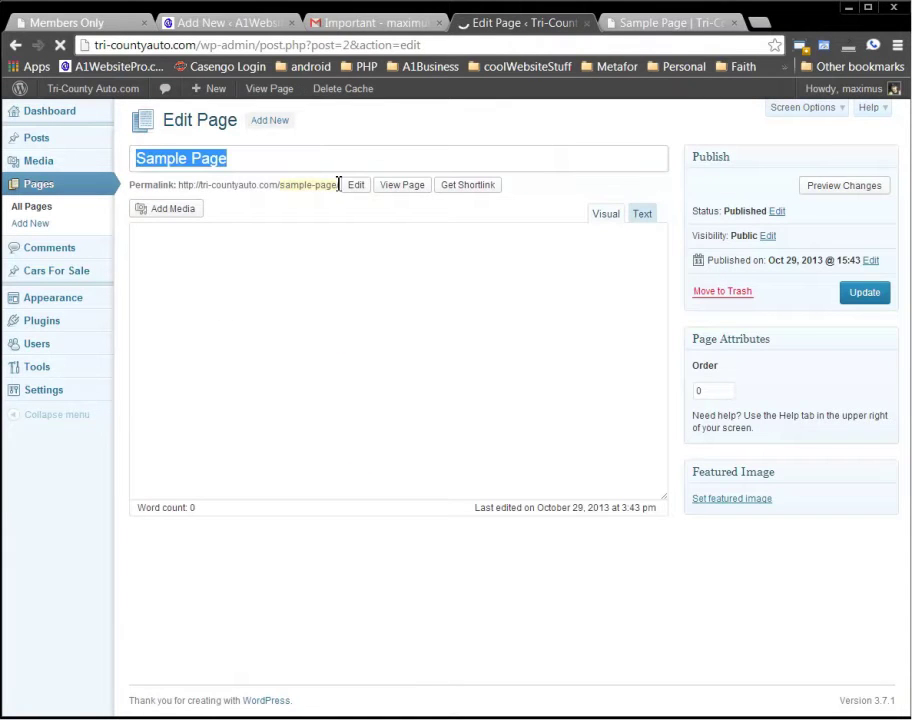
left_click_drag(305, 186, 315, 186)
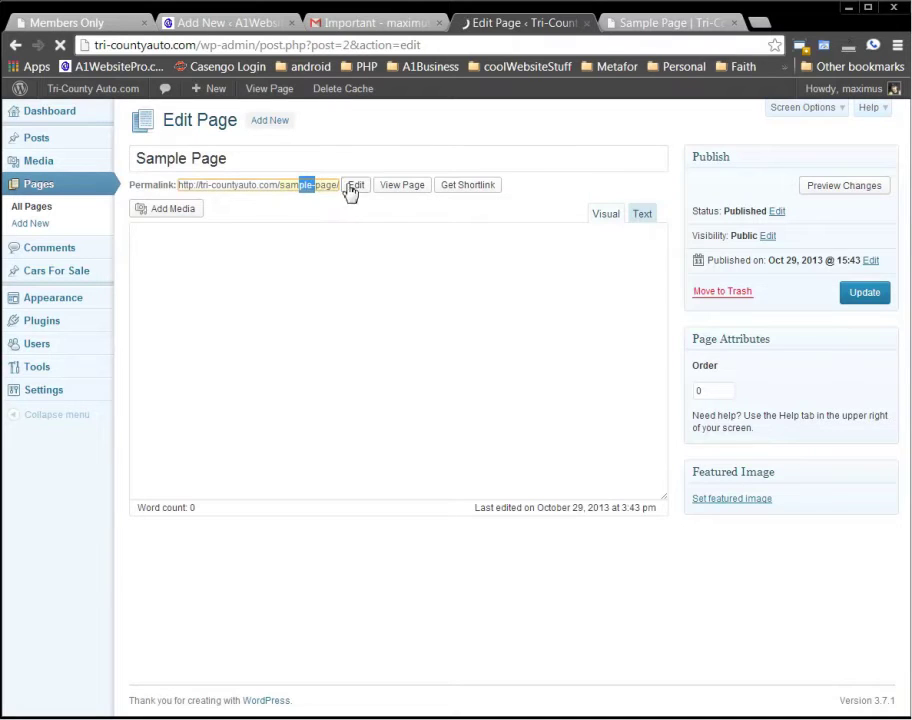
left_click(297, 319)
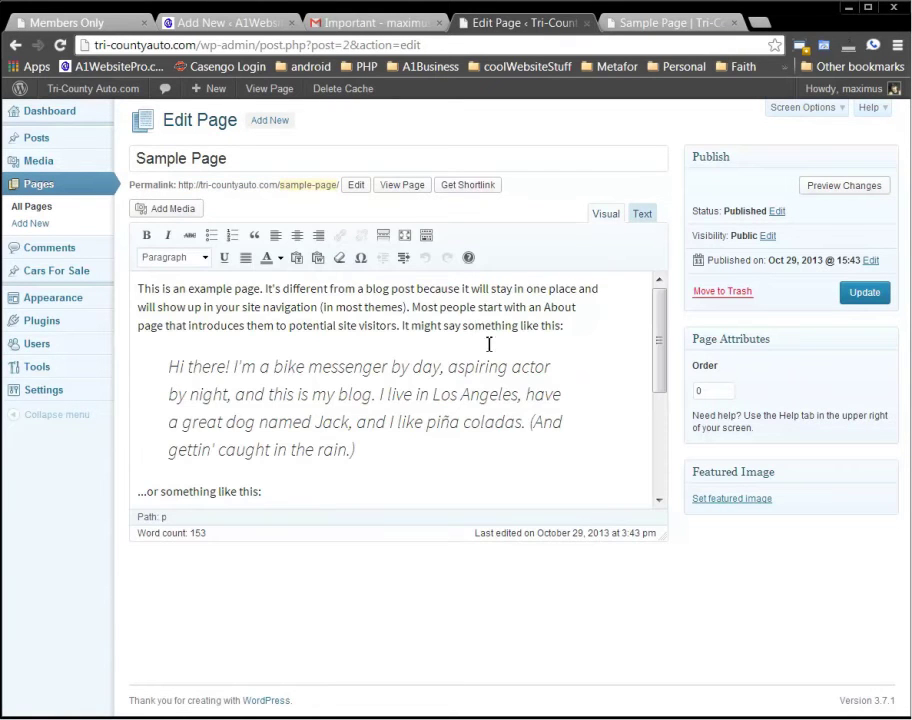
Step: Upload the babygirl.png image through the Sample Page's featured image picker
left_click(727, 507)
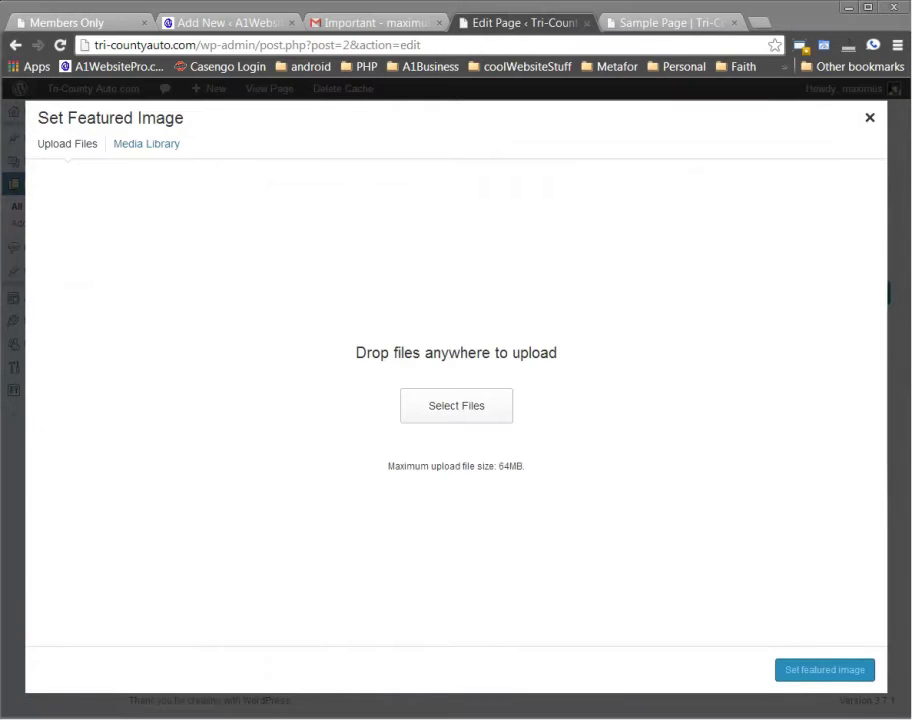
left_click_drag(650, 96, 905, 50)
left_click_drag(905, 360, 519, 364)
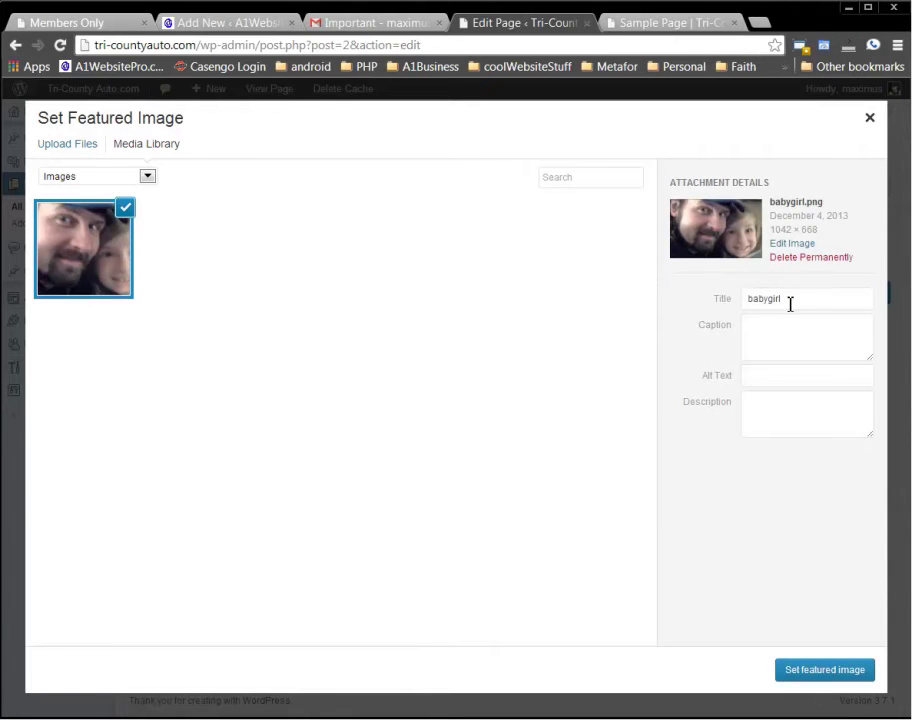
Step: Title the image '1997 Chevy Corvette', use the same alt text, and make it featured
double_click(808, 299)
type("1997 Chevy Corvette")
left_click_drag(857, 299, 570, 302)
key("ctrl+c")
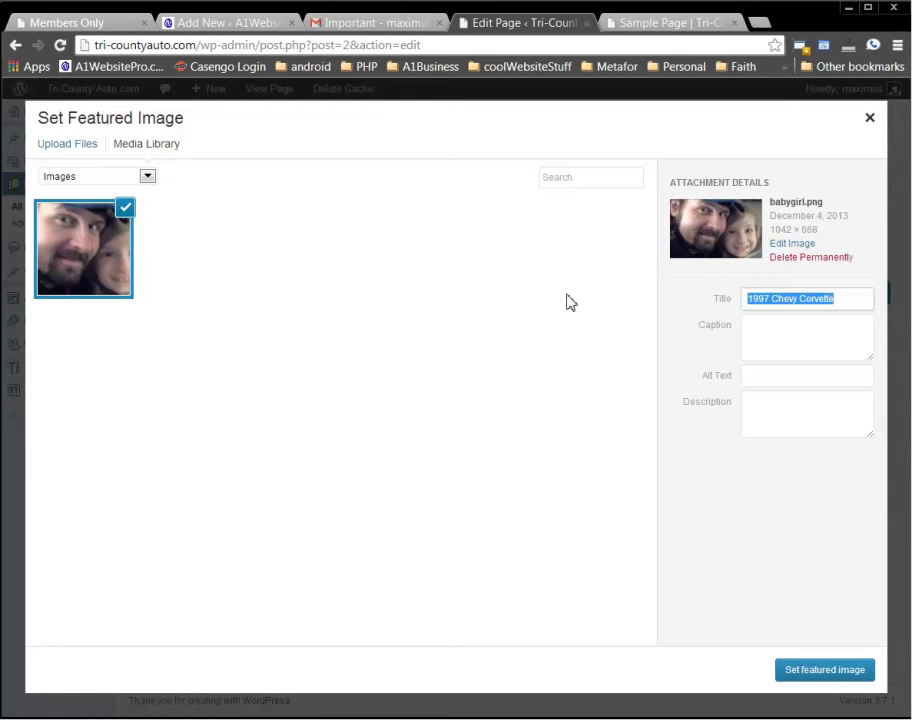
left_click(789, 379)
key("ctrl+v")
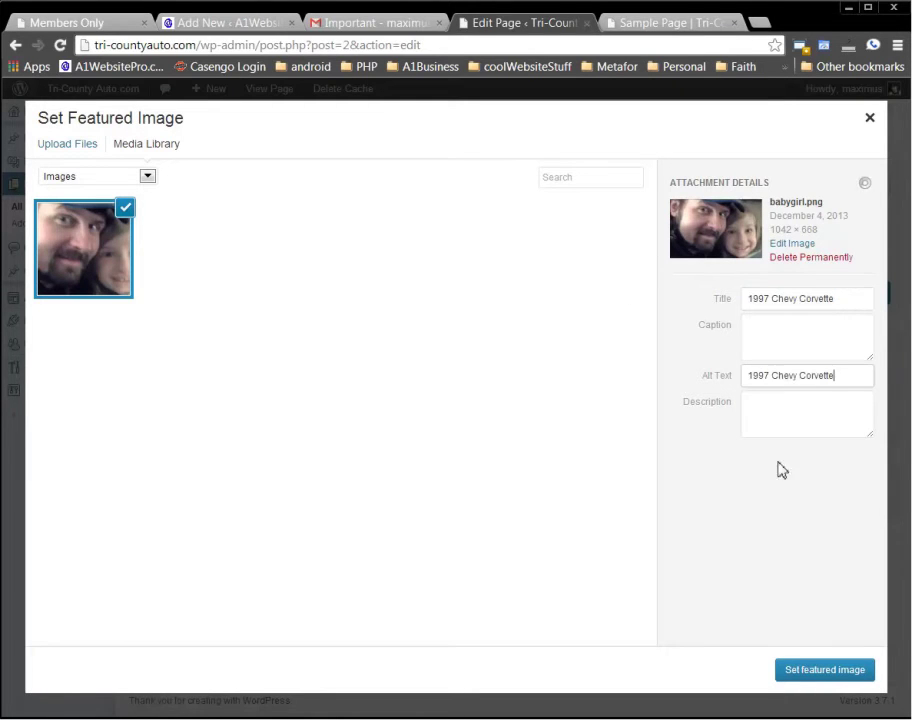
left_click(823, 672)
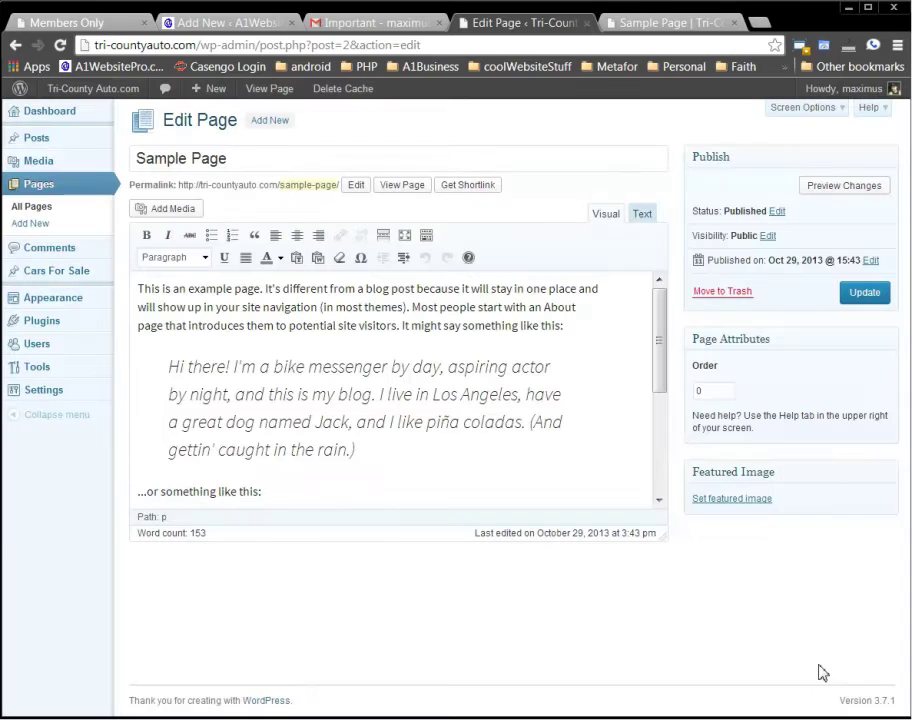
Step: Insert babygirl.png from the Media Library at the beginning of the page body
left_click(430, 396)
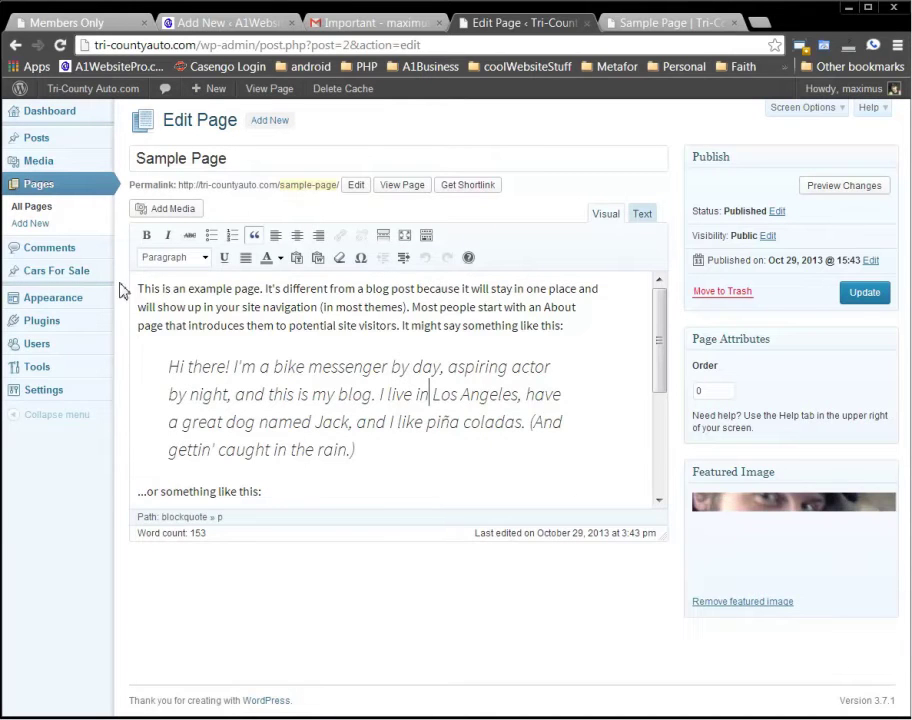
left_click_drag(139, 289, 263, 492)
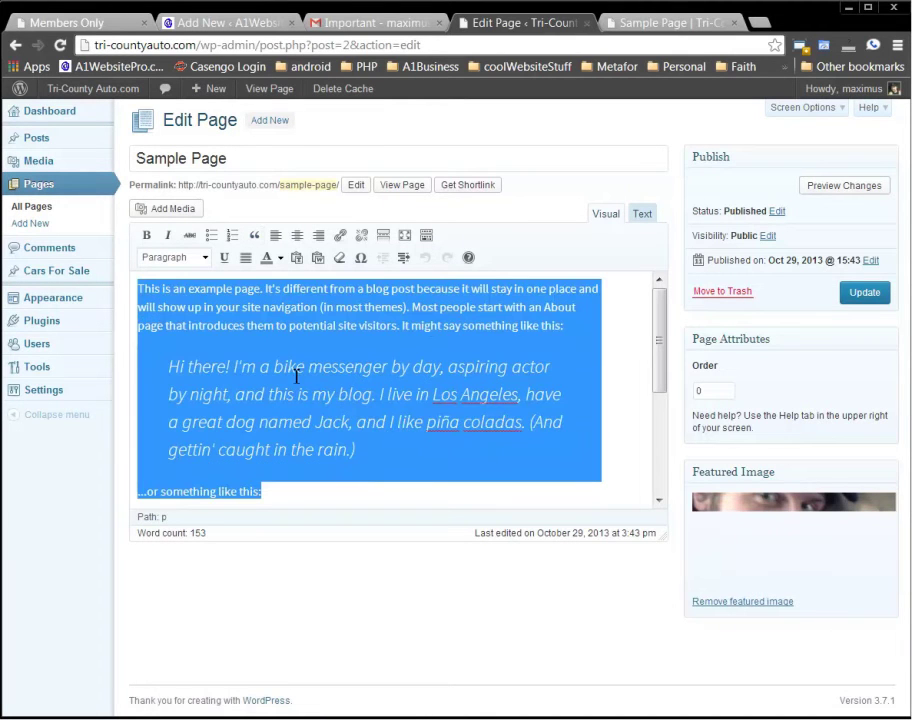
left_click(452, 395)
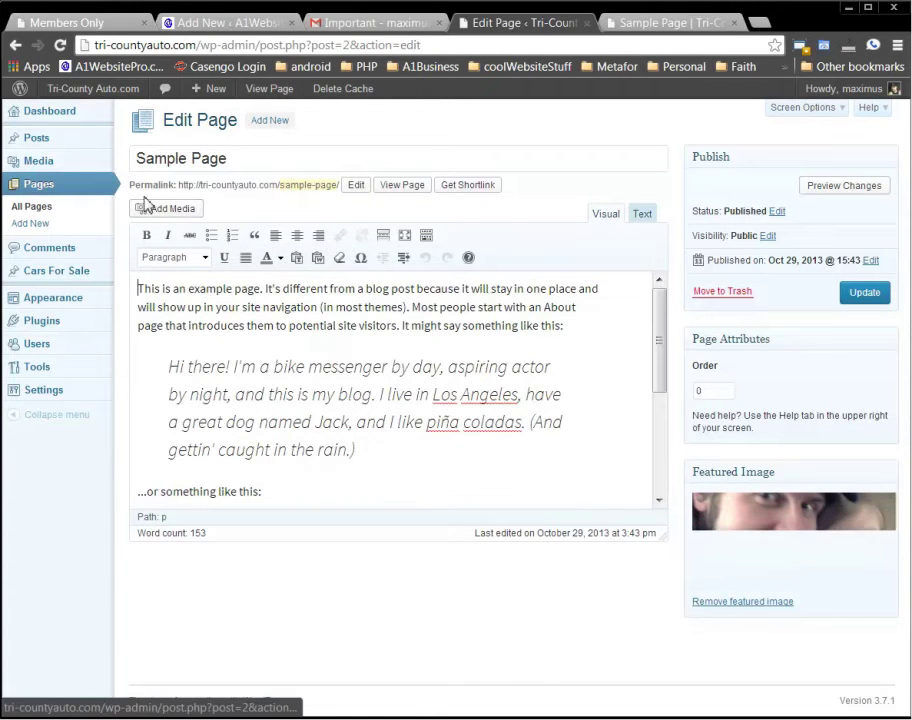
left_click(185, 213)
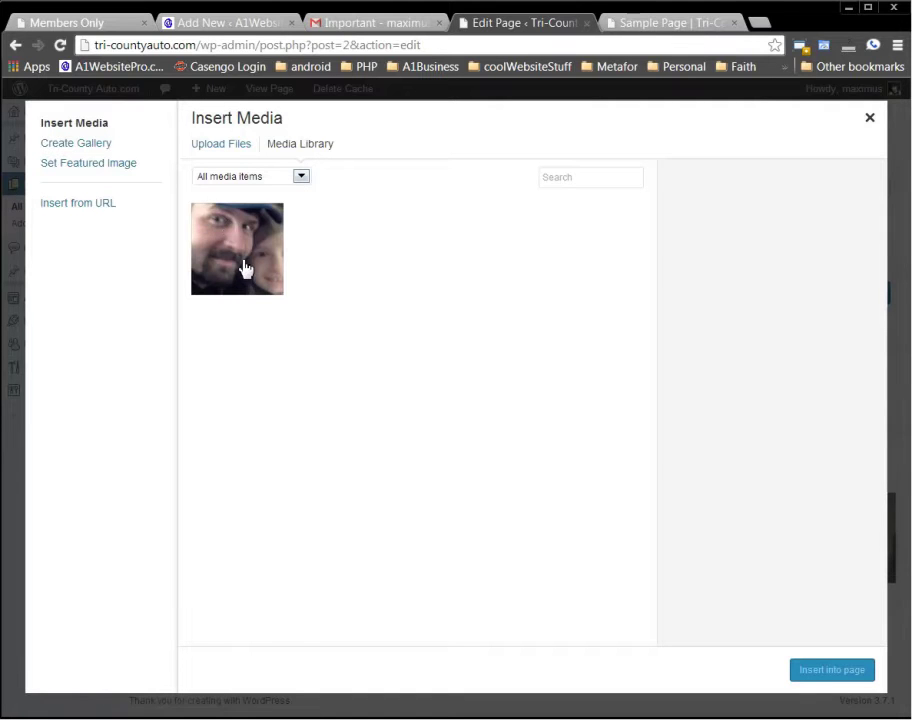
left_click(242, 267)
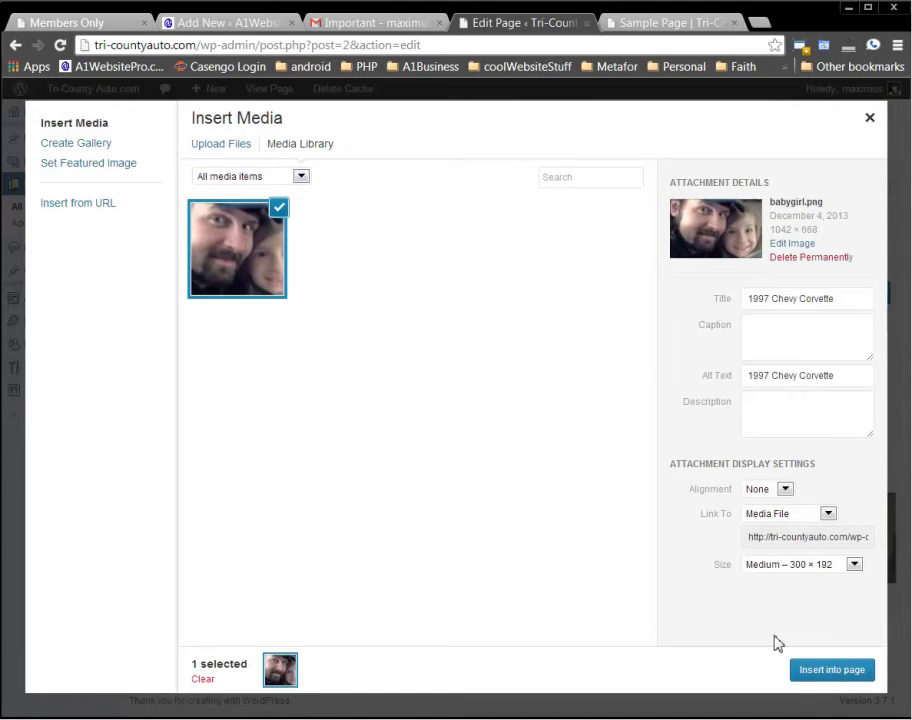
left_click(841, 670)
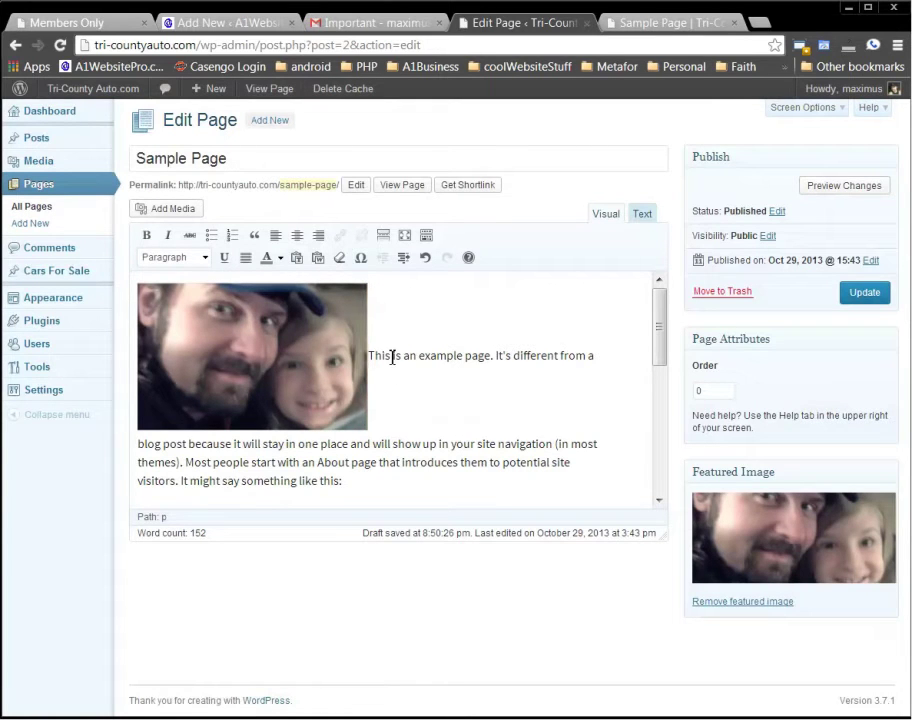
Step: Select 'This is an example page' and apply bold and italic
left_click_drag(375, 358, 492, 360)
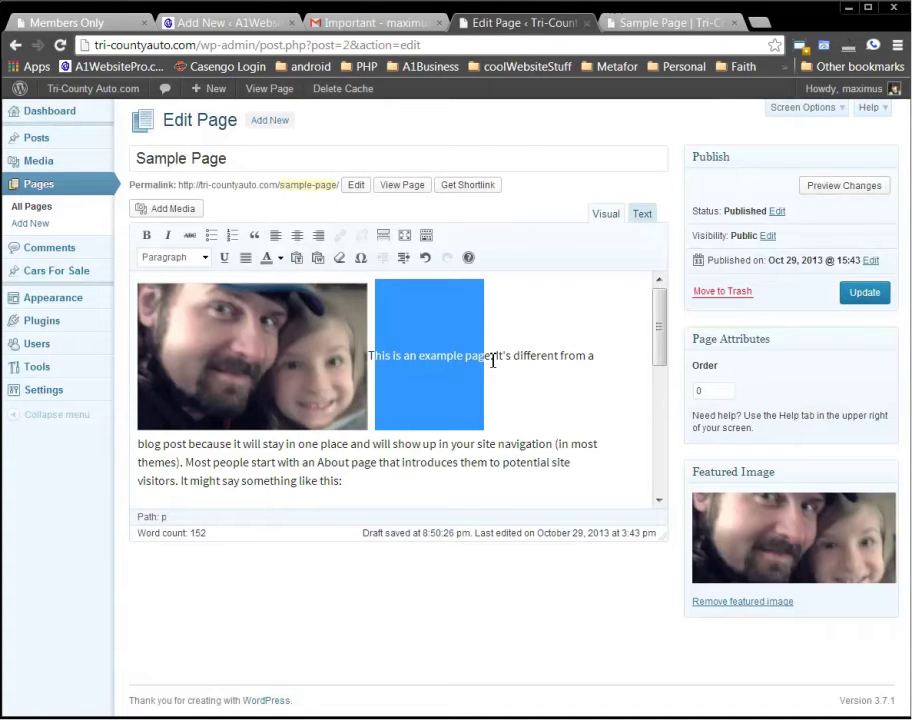
left_click(445, 357)
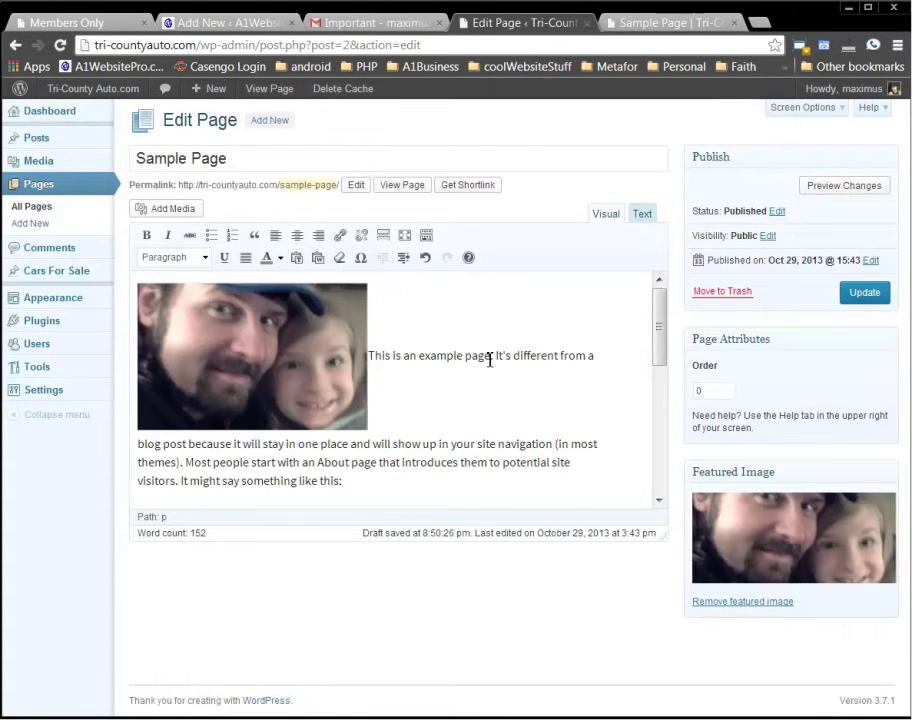
left_click_drag(489, 357, 375, 368)
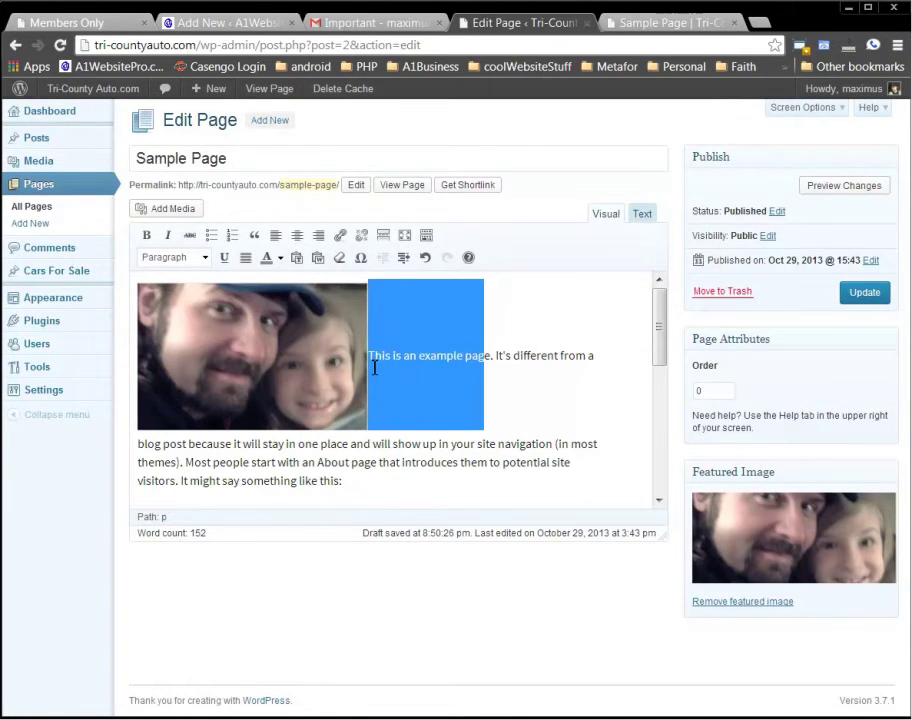
left_click(150, 243)
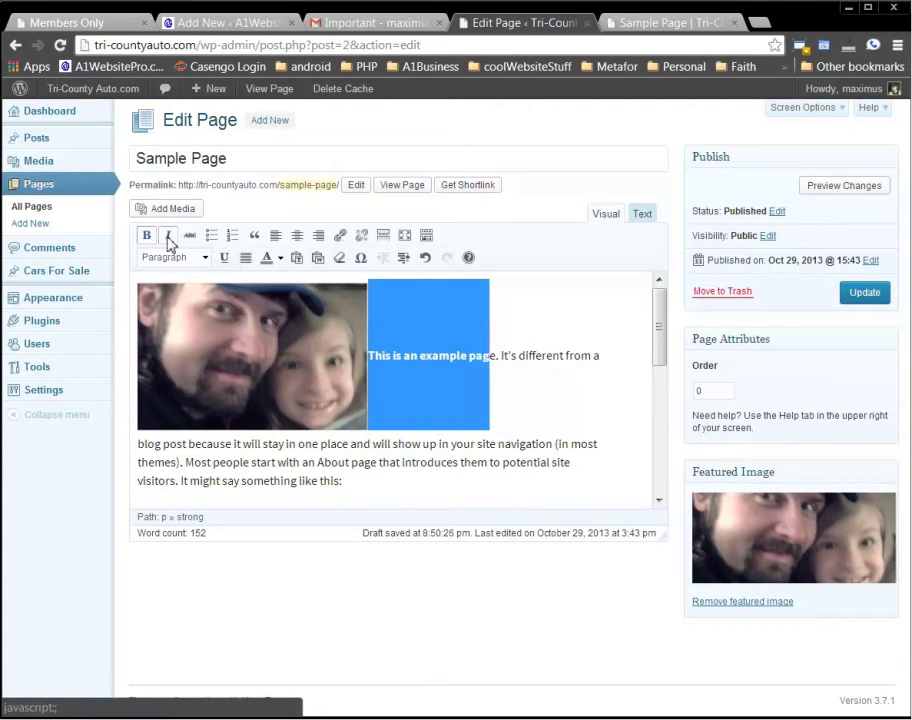
left_click(168, 243)
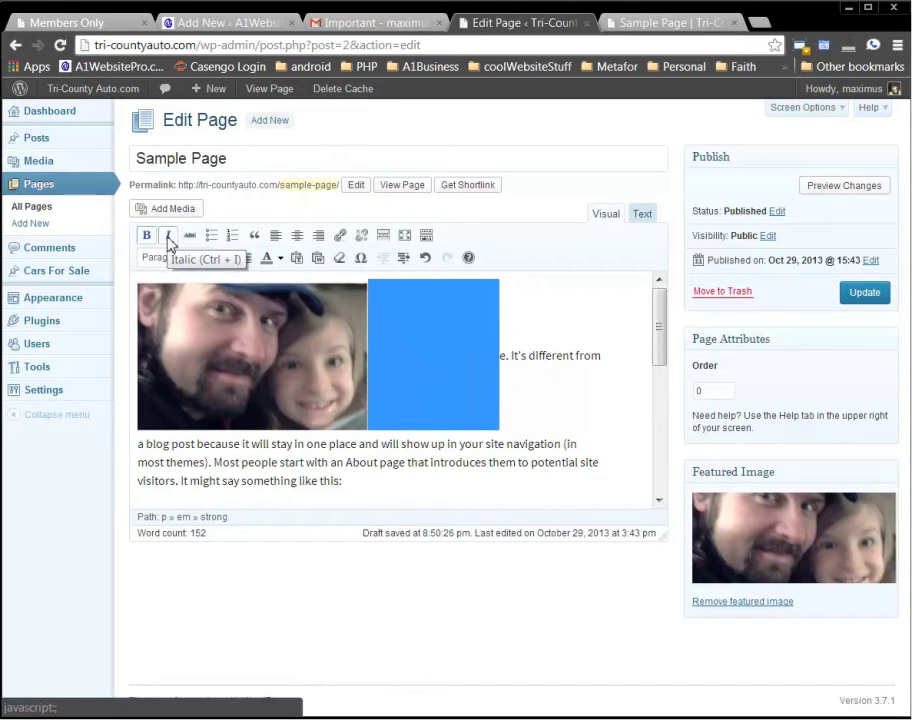
Step: Try strikethrough, bulleted list and numbered list on the phrase, undoing each
left_click(190, 238)
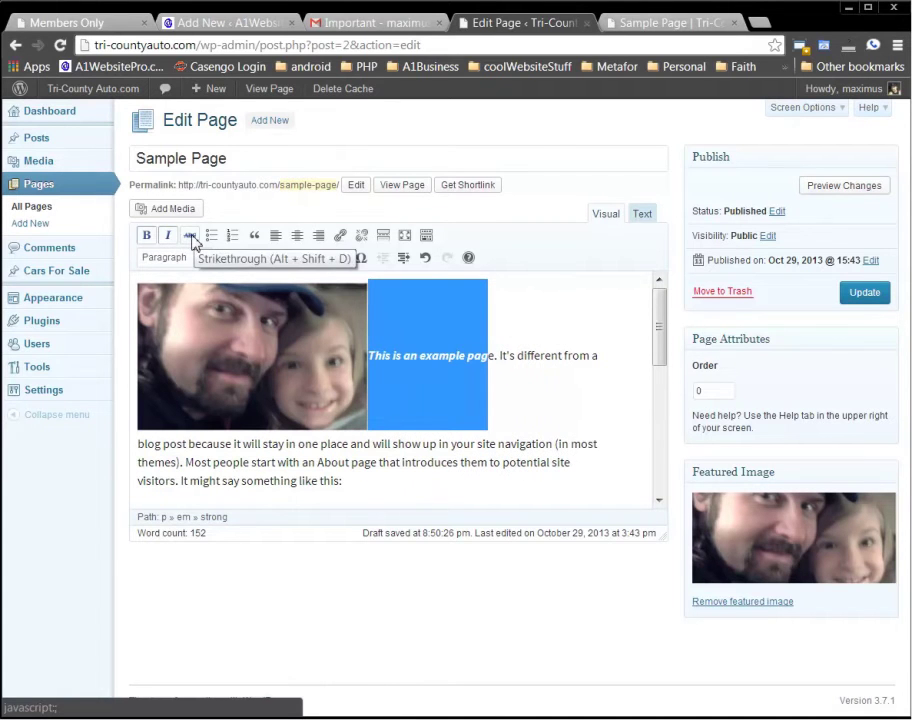
left_click(191, 237)
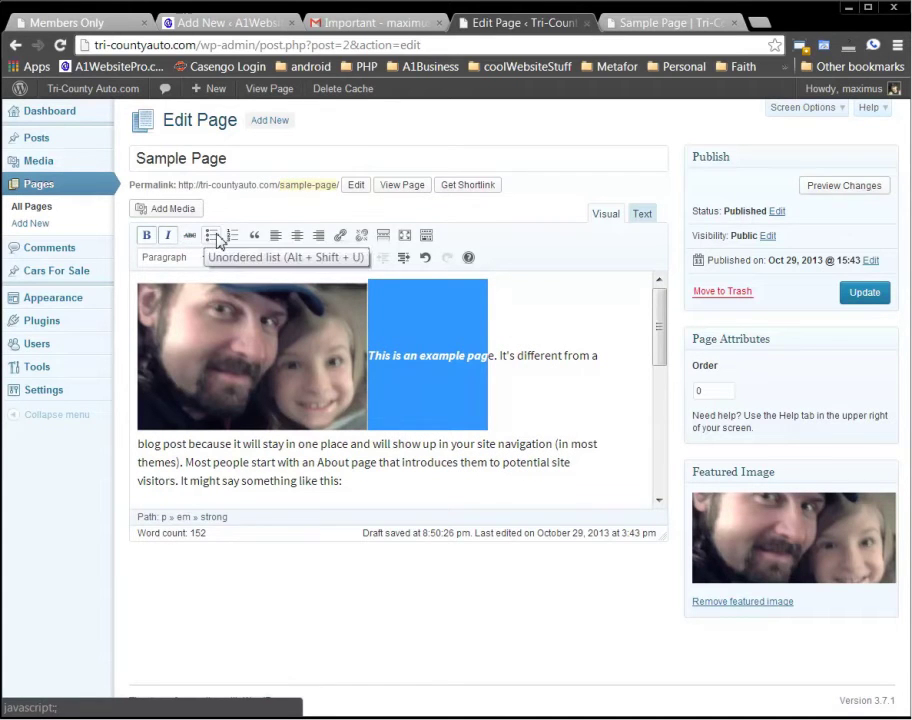
left_click(214, 236)
left_click(216, 237)
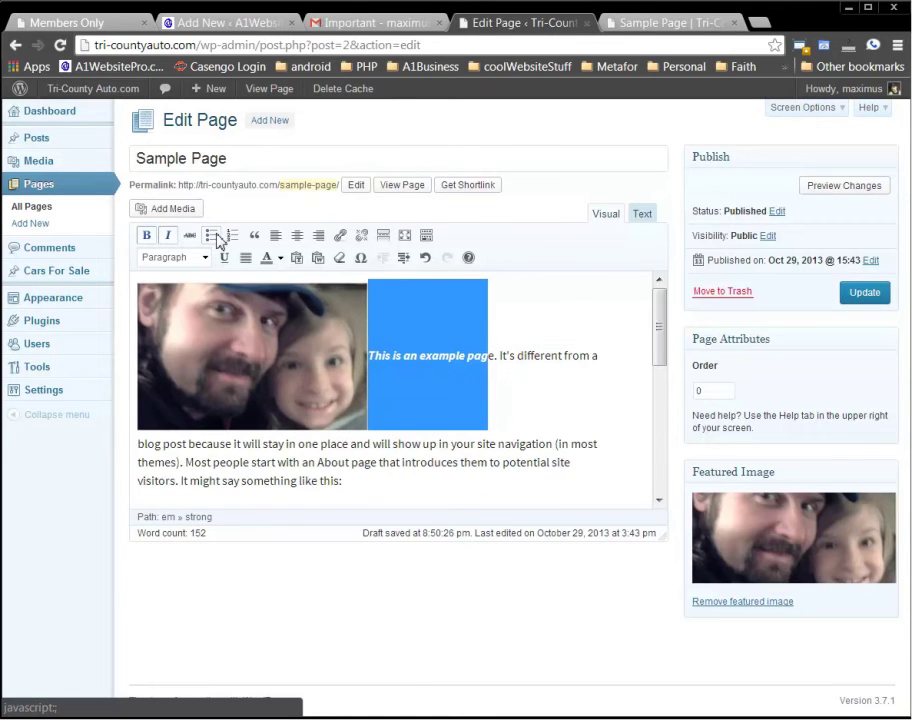
left_click(235, 239)
left_click(235, 239)
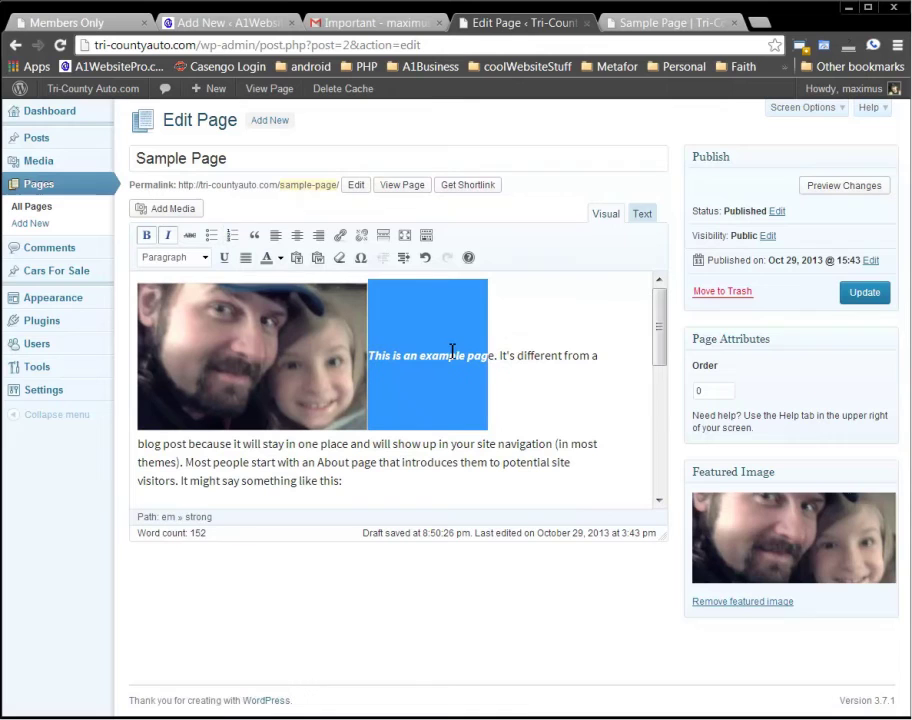
Step: Link the selected phrase to an external URL, then toggle the Kitchen Sink toolbar off and on
left_click(340, 235)
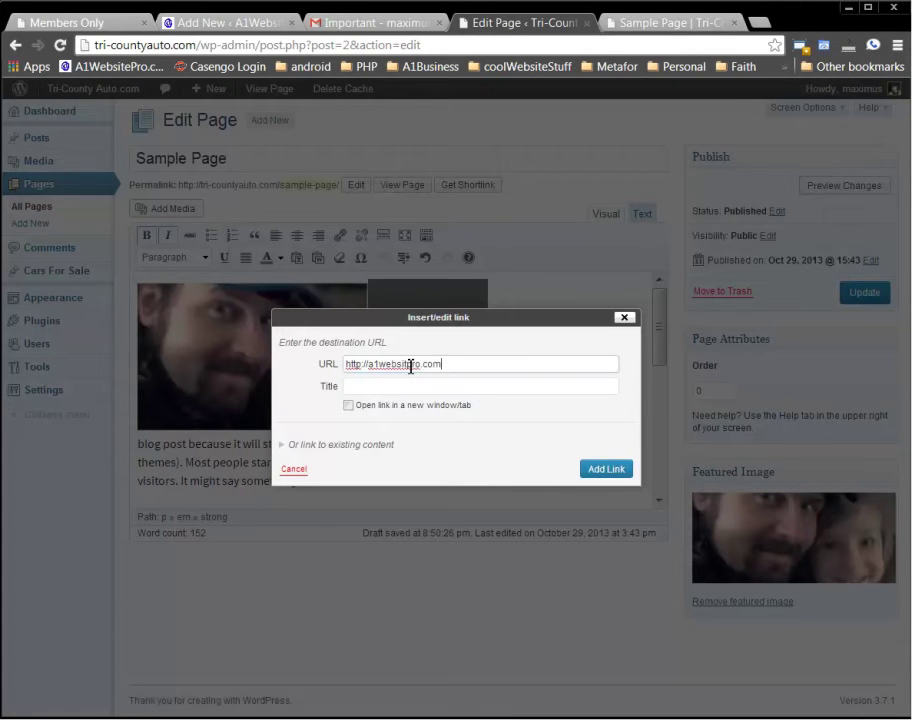
left_click(607, 470)
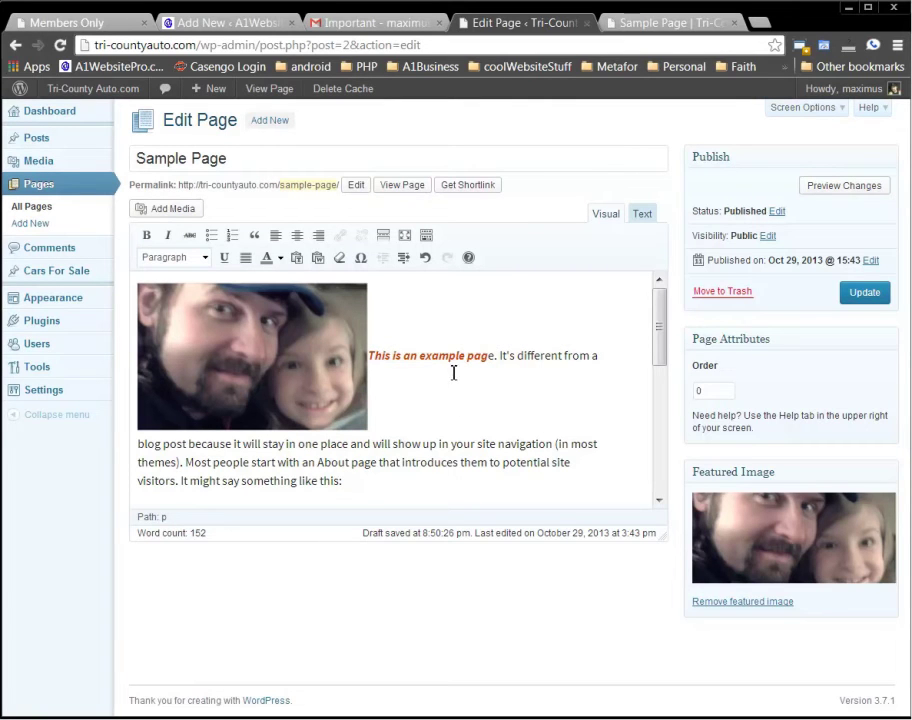
left_click(428, 237)
left_click(428, 237)
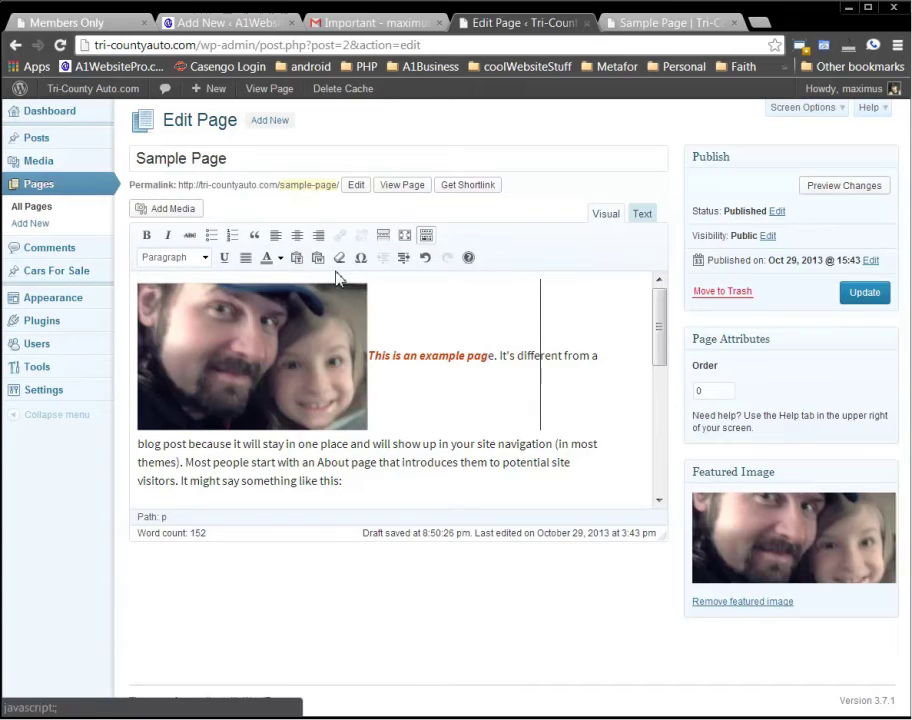
left_click(428, 237)
left_click(428, 237)
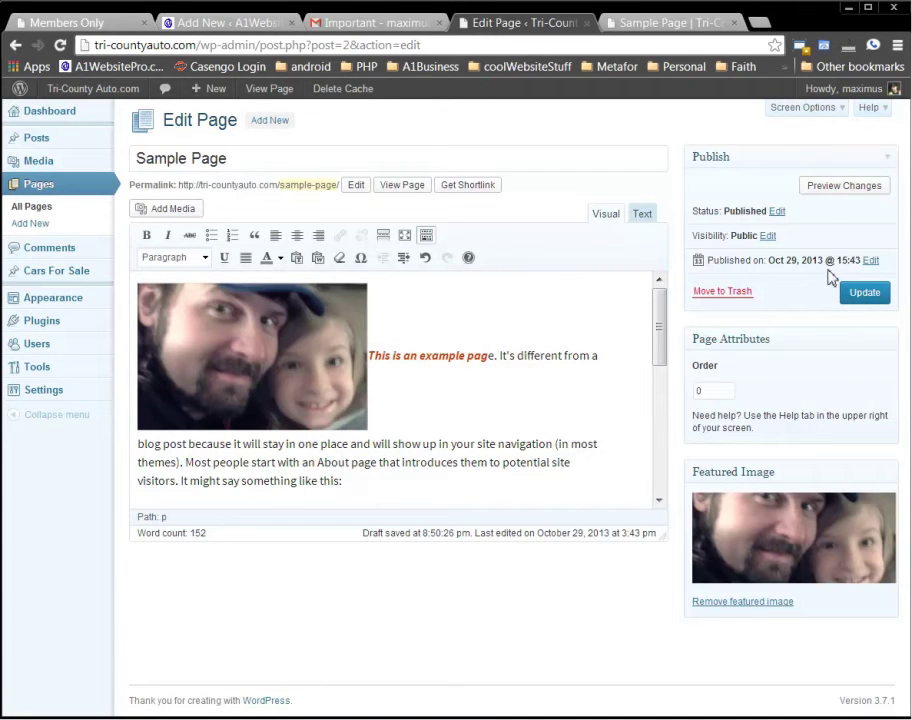
Step: Update Sample Page, then reload the live page to check the photo and linked phrase
left_click(866, 296)
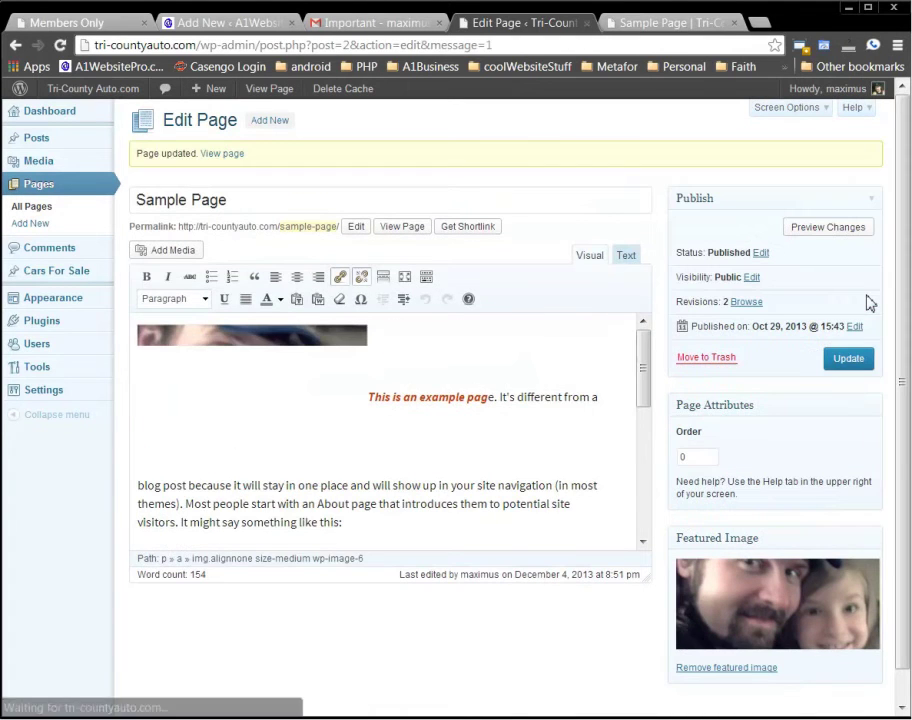
left_click(675, 24)
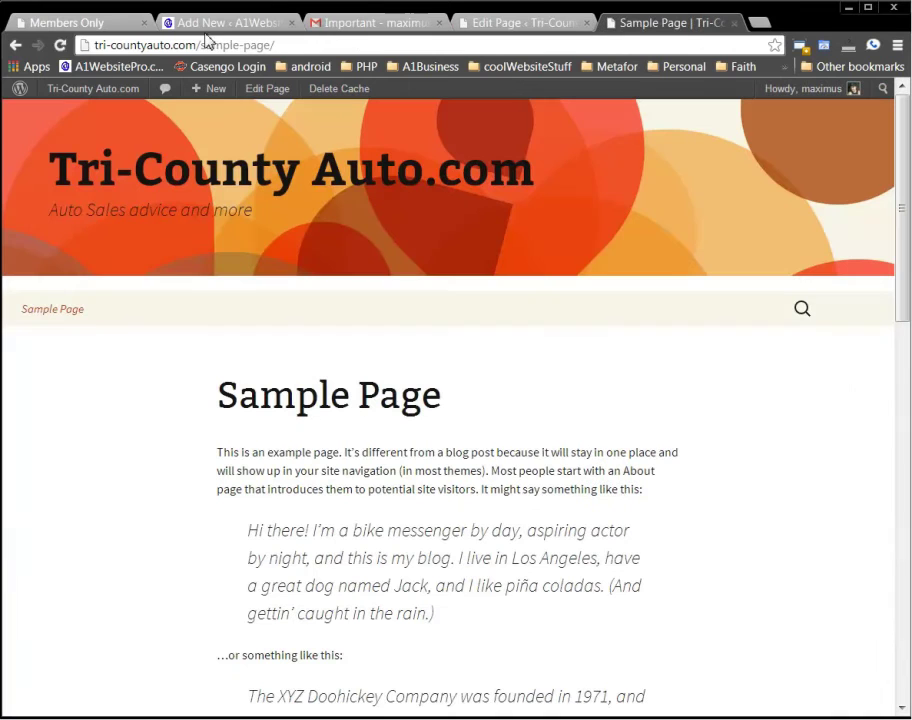
left_click(60, 46)
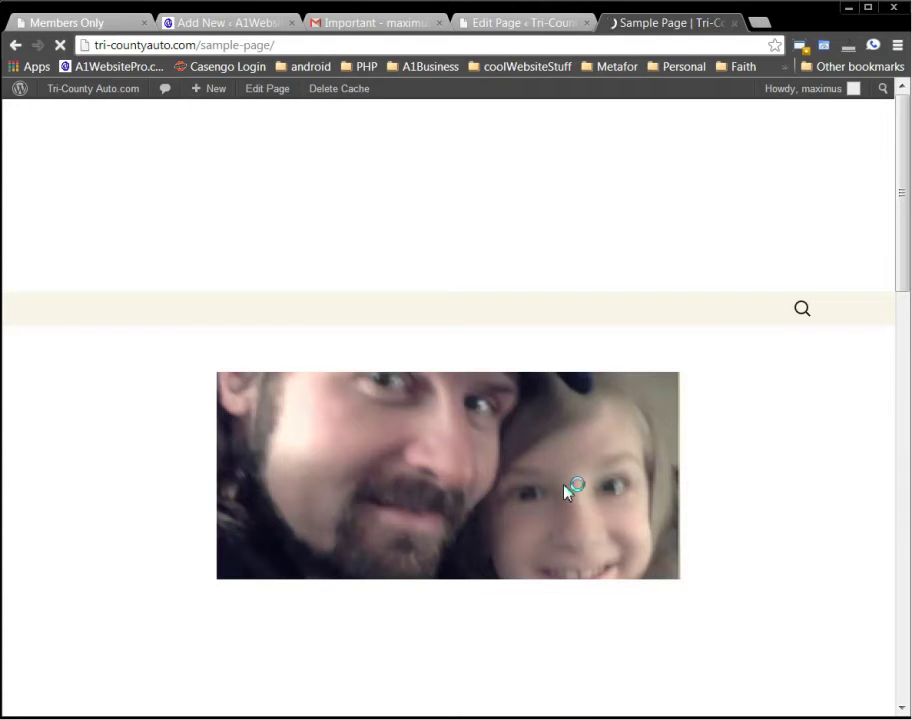
scroll(696, 468, "down", 4)
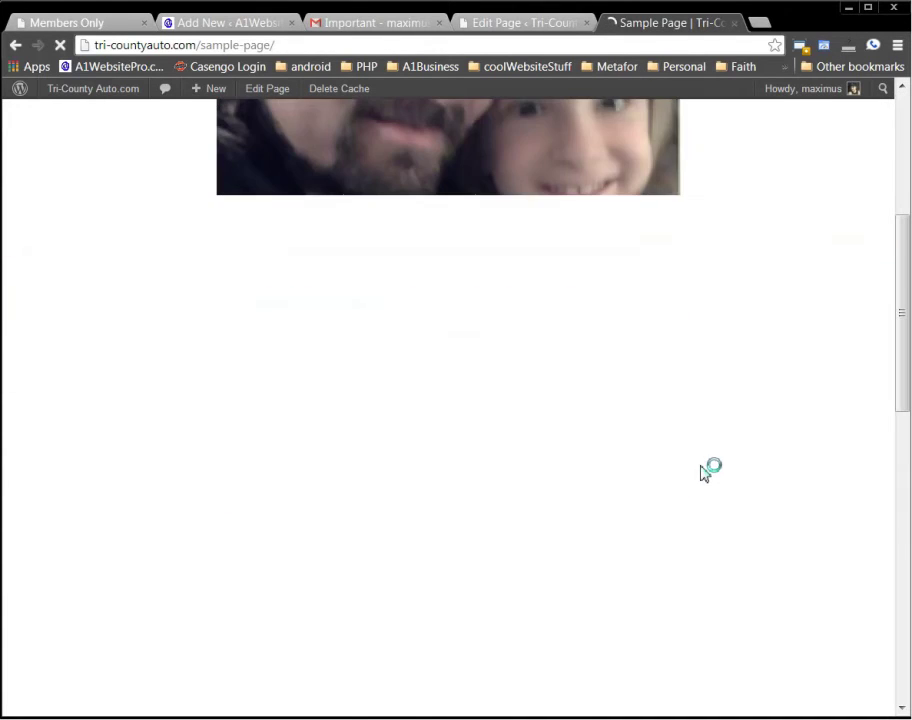
scroll(696, 475, "down", 4)
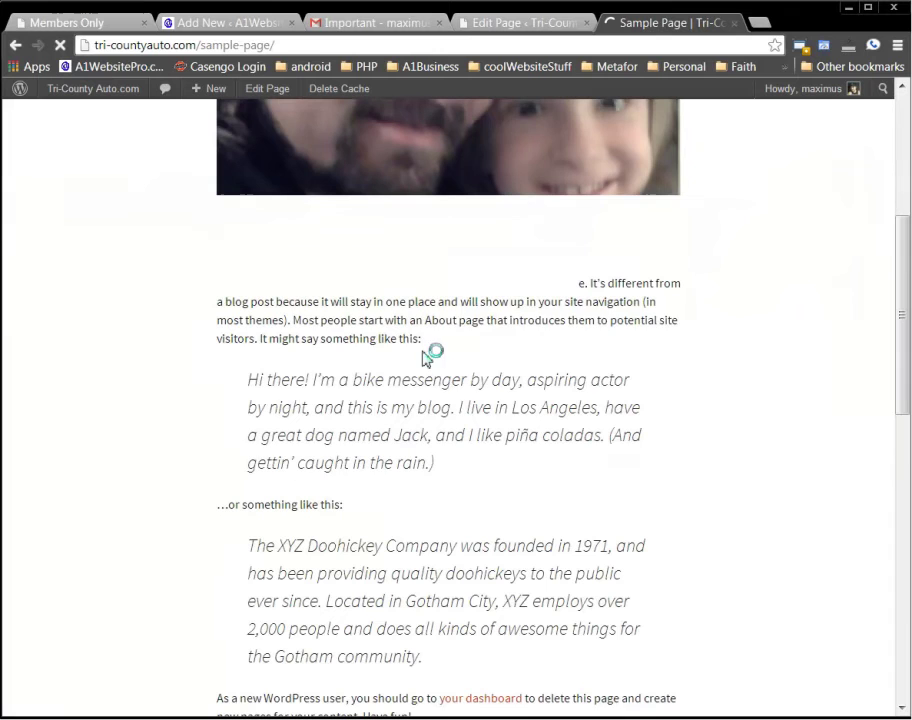
left_click_drag(292, 320, 394, 462)
scroll(483, 434, "up", 3)
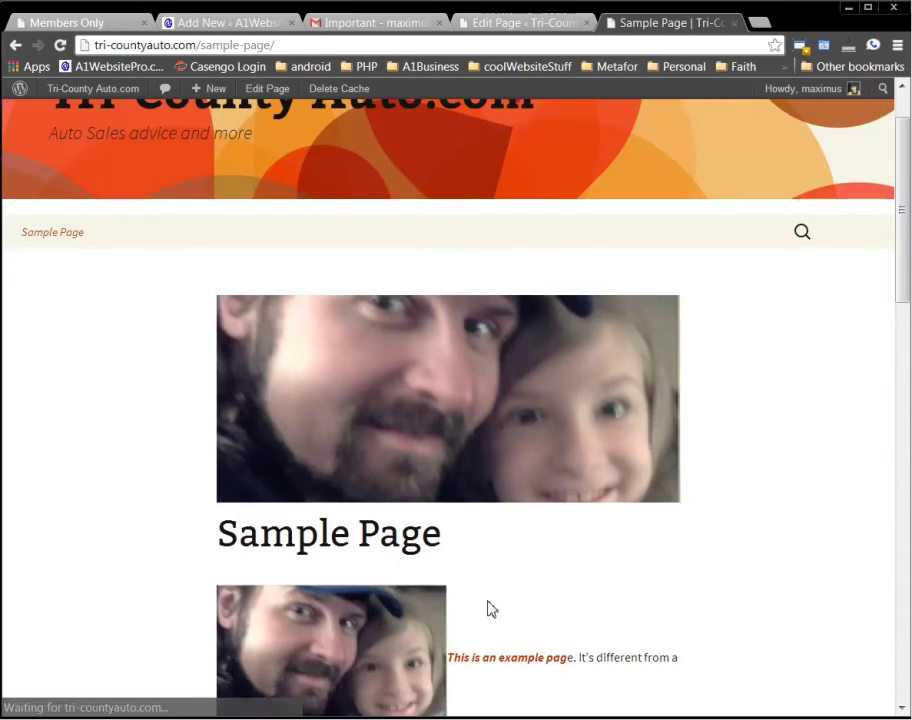
scroll(505, 615, "down", 3)
scroll(462, 553, "down", 2)
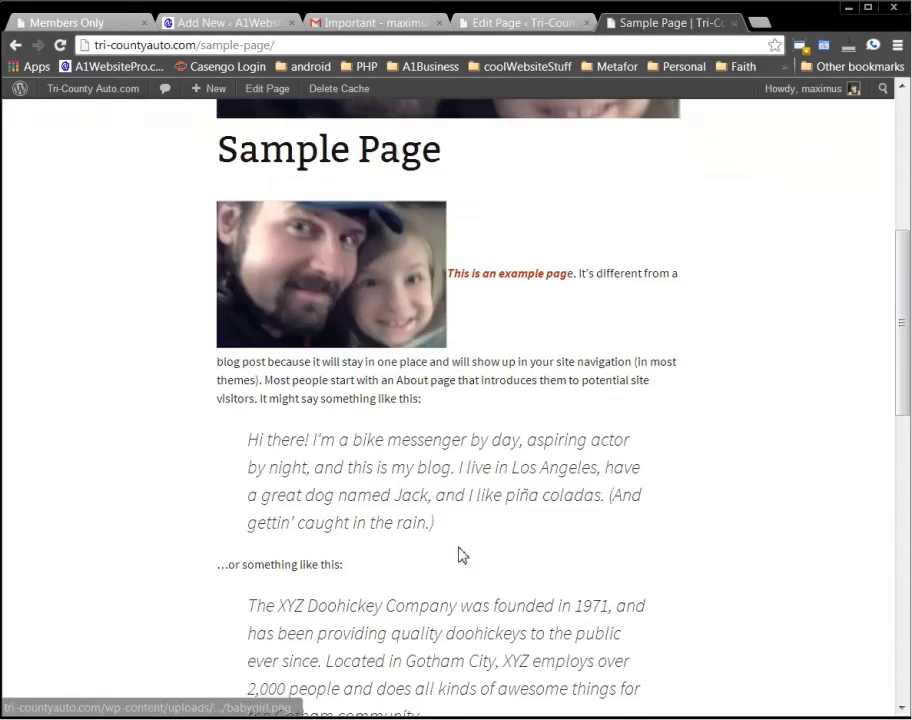
scroll(413, 305, "up", 4)
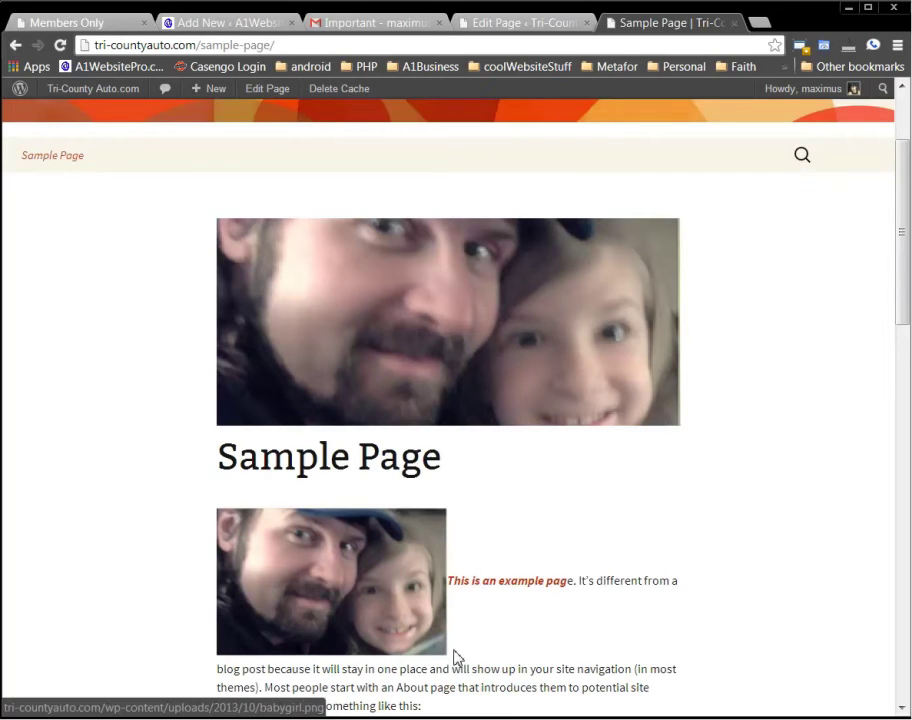
left_click(507, 21)
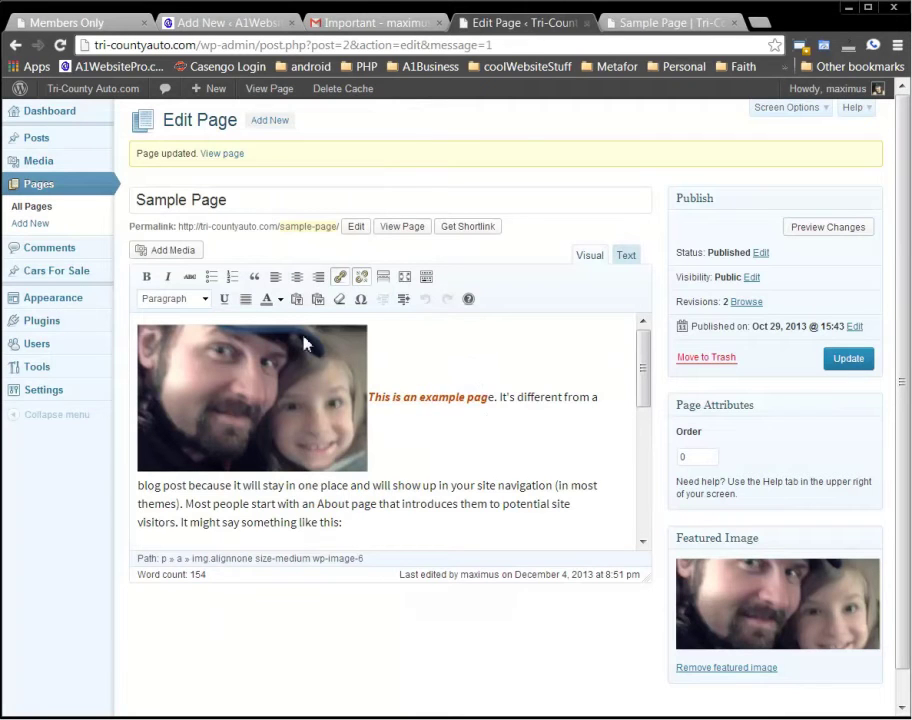
Step: Select the word 'different' and set its text colour to red
left_click_drag(507, 401, 558, 398)
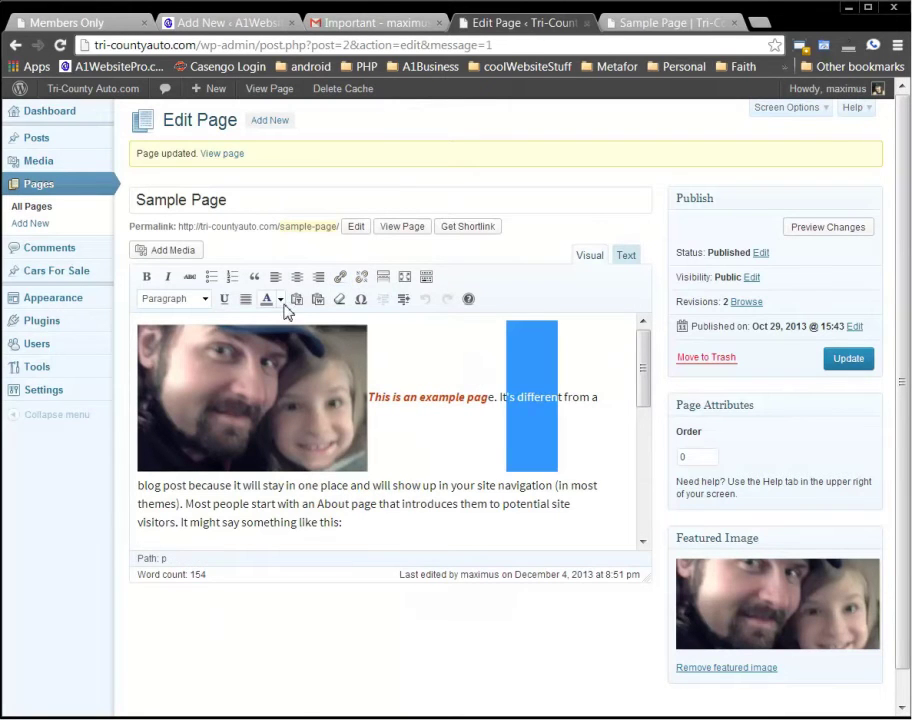
left_click(280, 299)
left_click(265, 344)
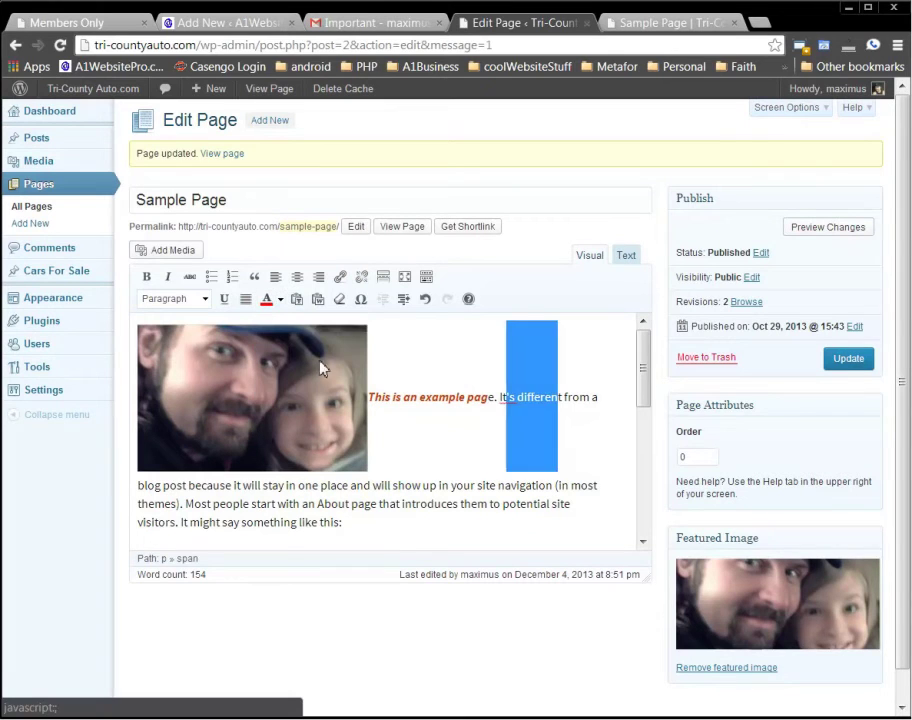
left_click(434, 427)
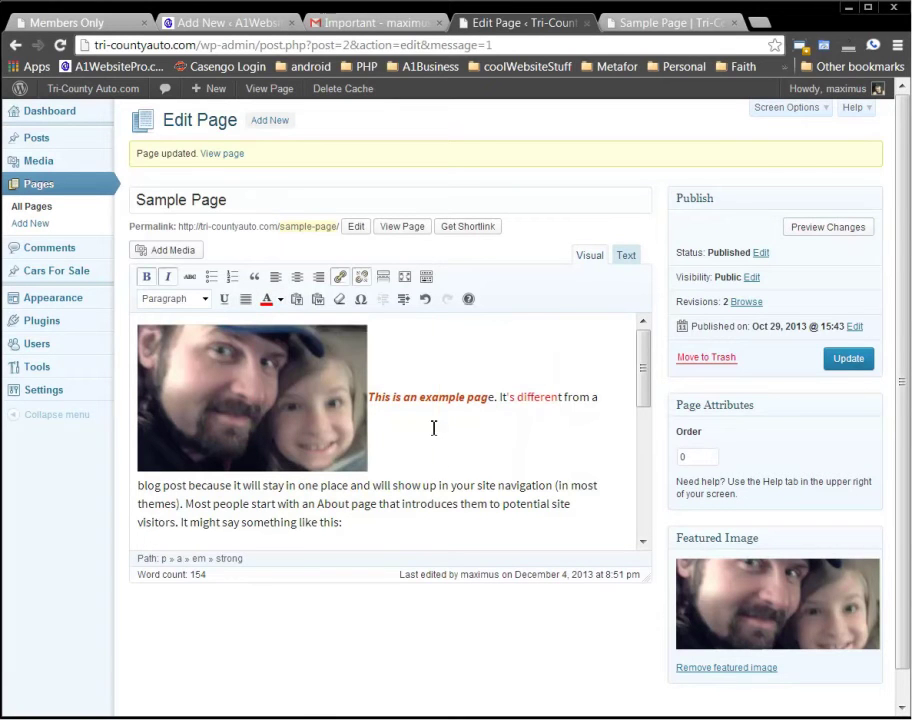
Step: Open and close the Paste as Plain Text and Paste from Word windows
left_click(297, 305)
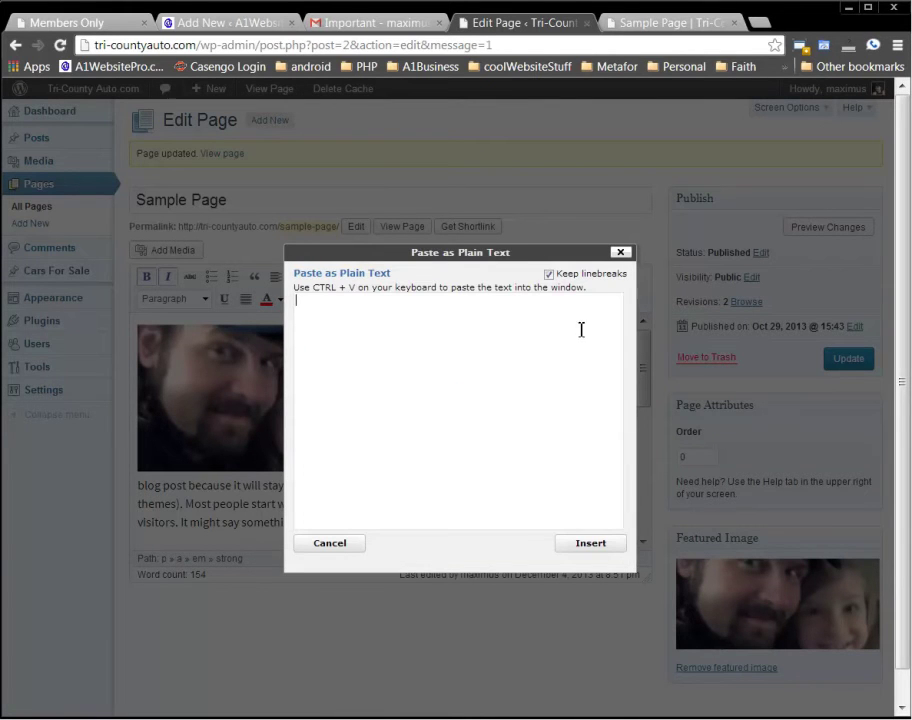
left_click(621, 252)
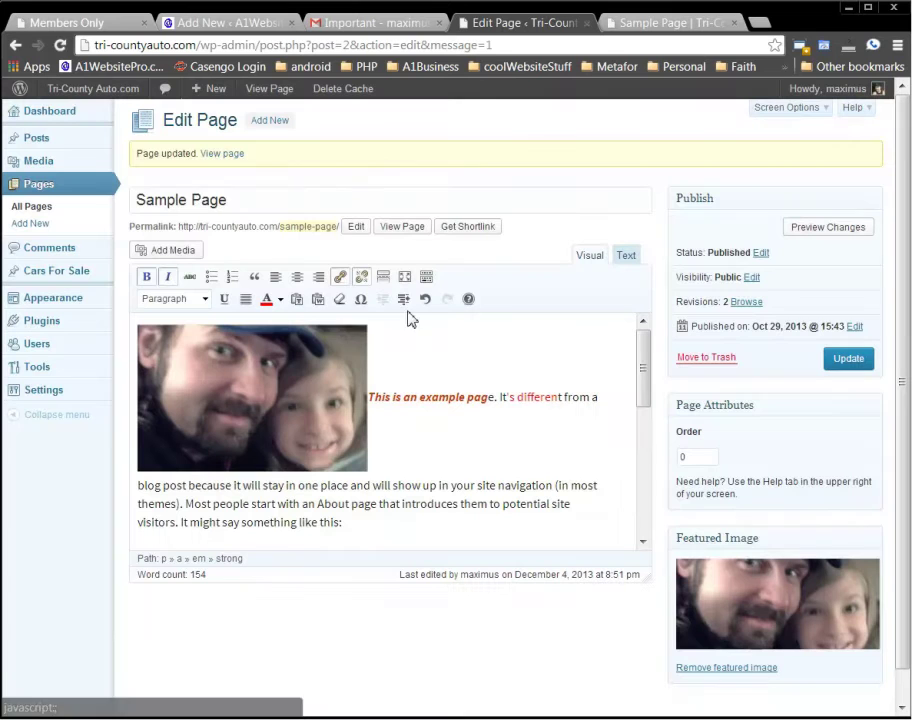
left_click(318, 301)
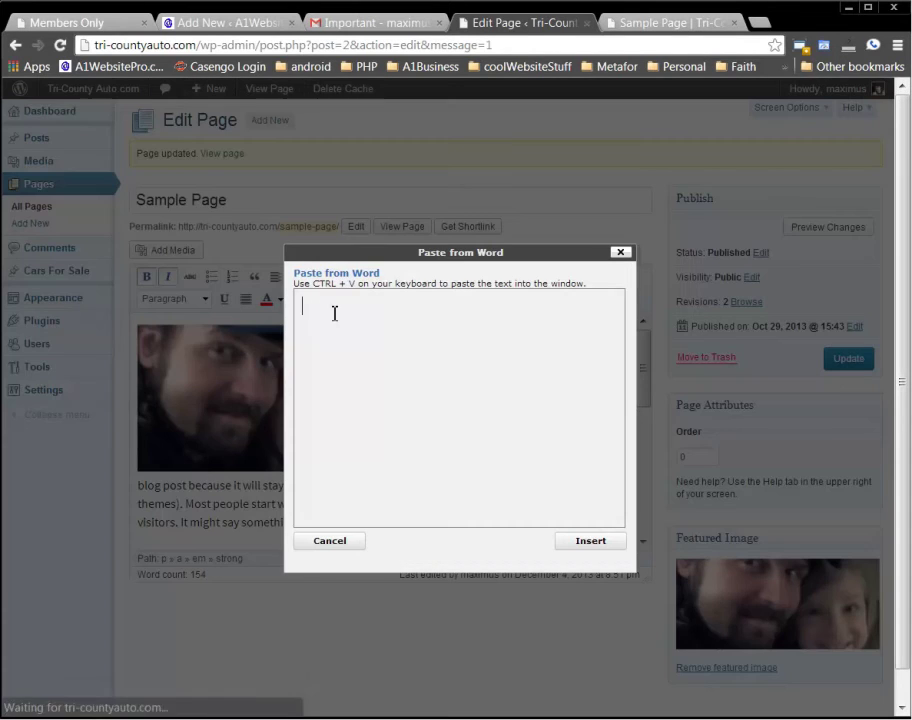
left_click(621, 252)
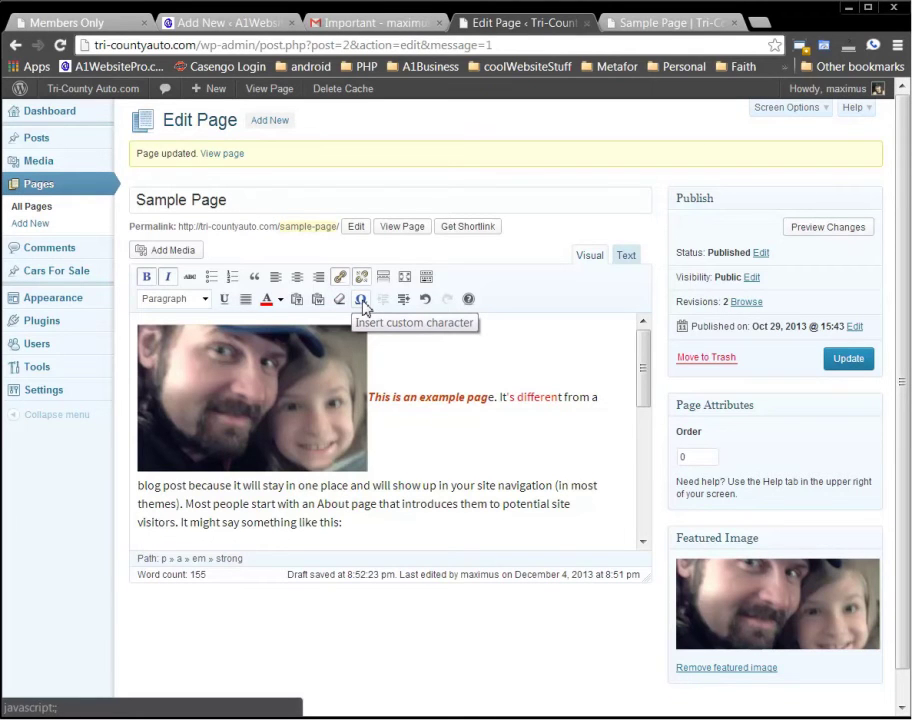
Step: Insert a © symbol before the opening line 'This is an example page'
left_click(391, 364)
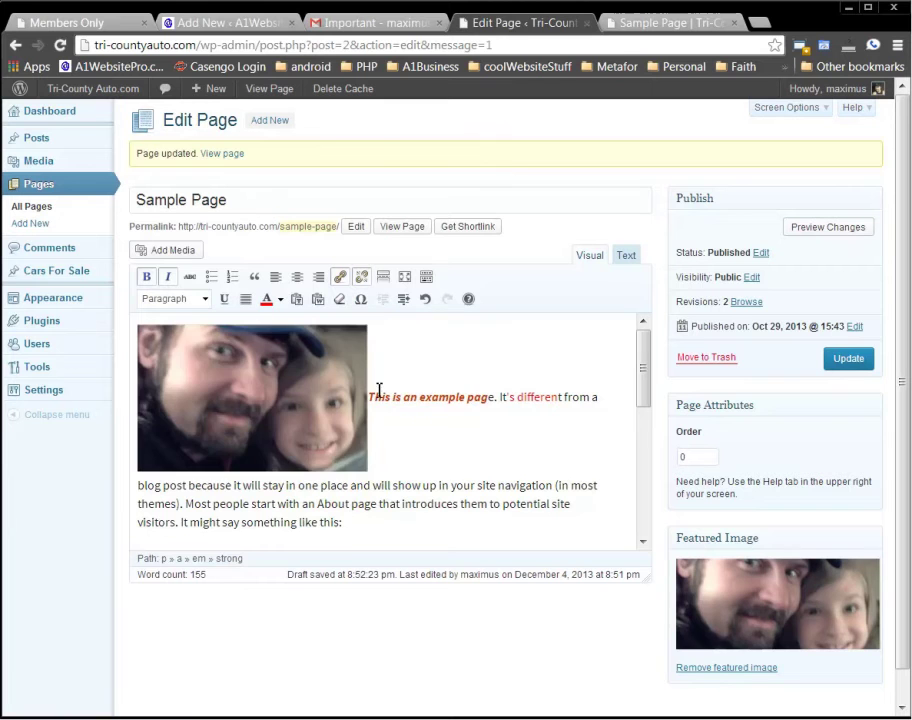
left_click(368, 398)
left_click(370, 398)
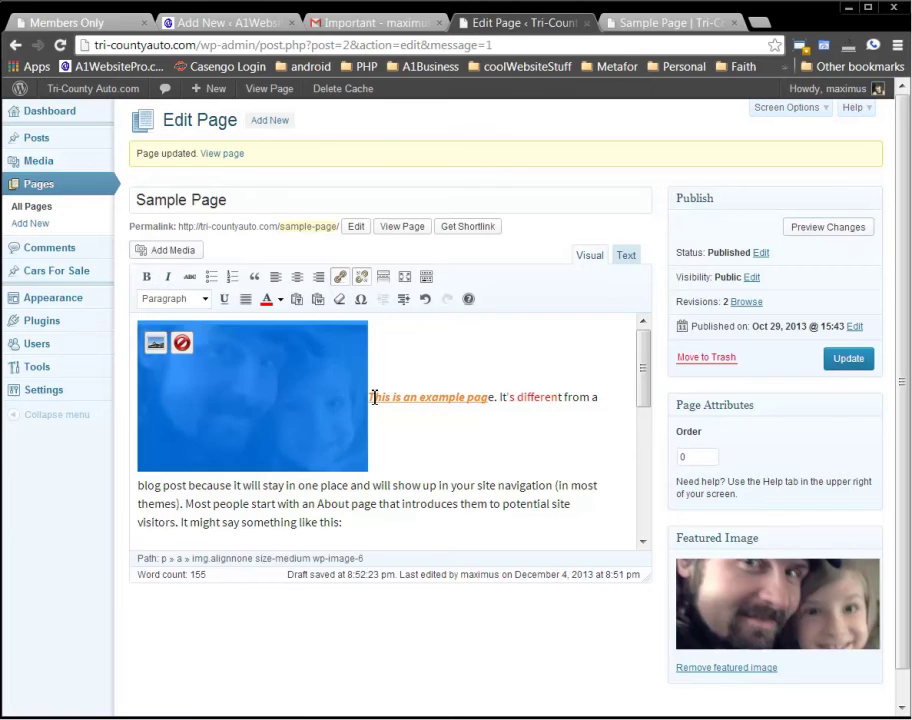
left_click(361, 300)
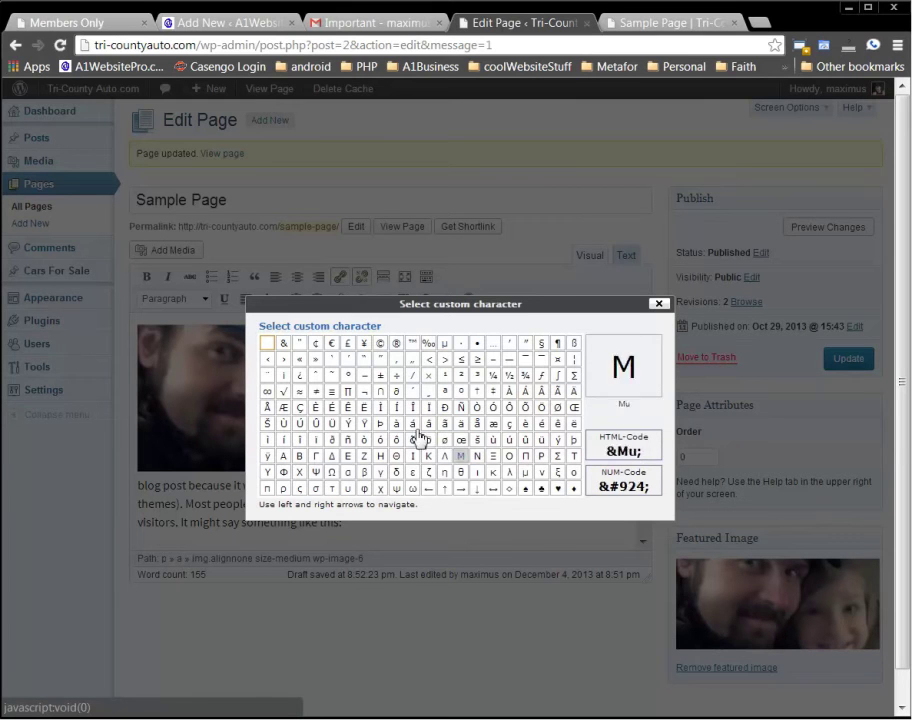
left_click(381, 343)
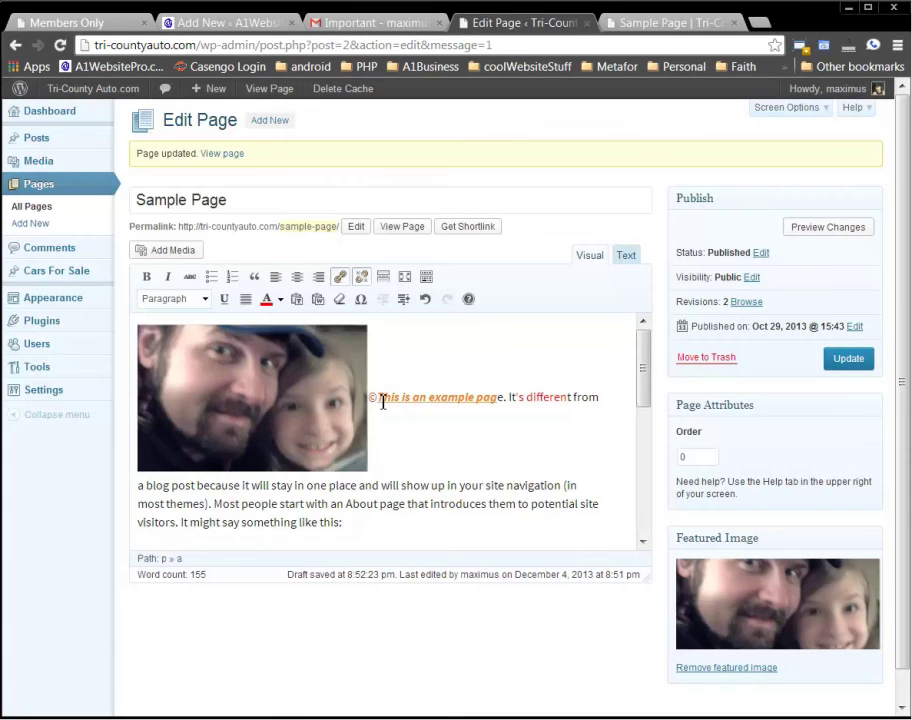
Step: Indent the image paragraph twice, outdent it back to the margin, then undo and redo the outdent
left_click(434, 437)
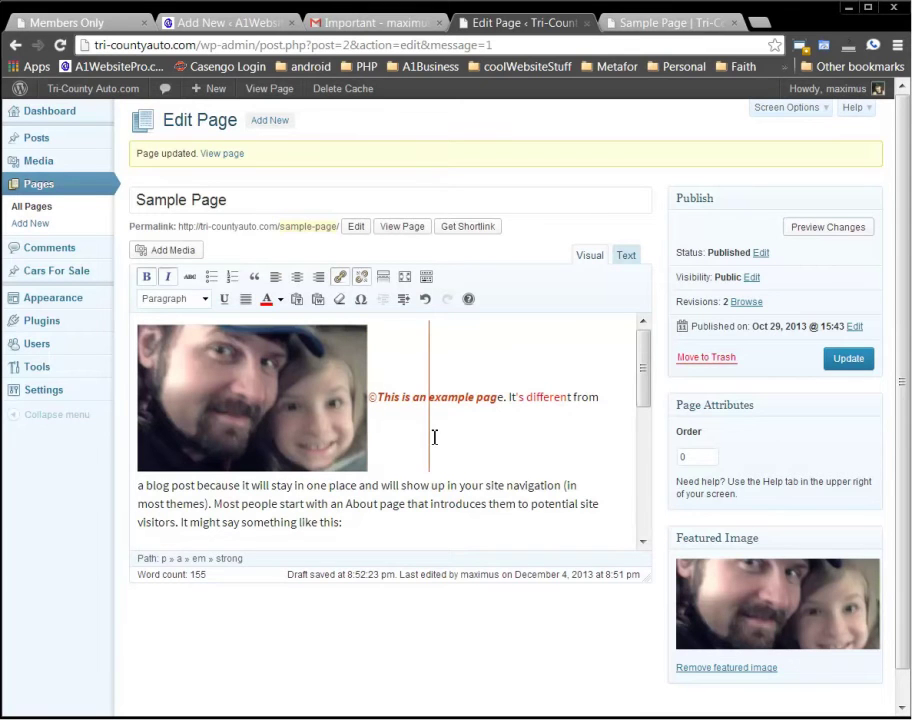
left_click(138, 505)
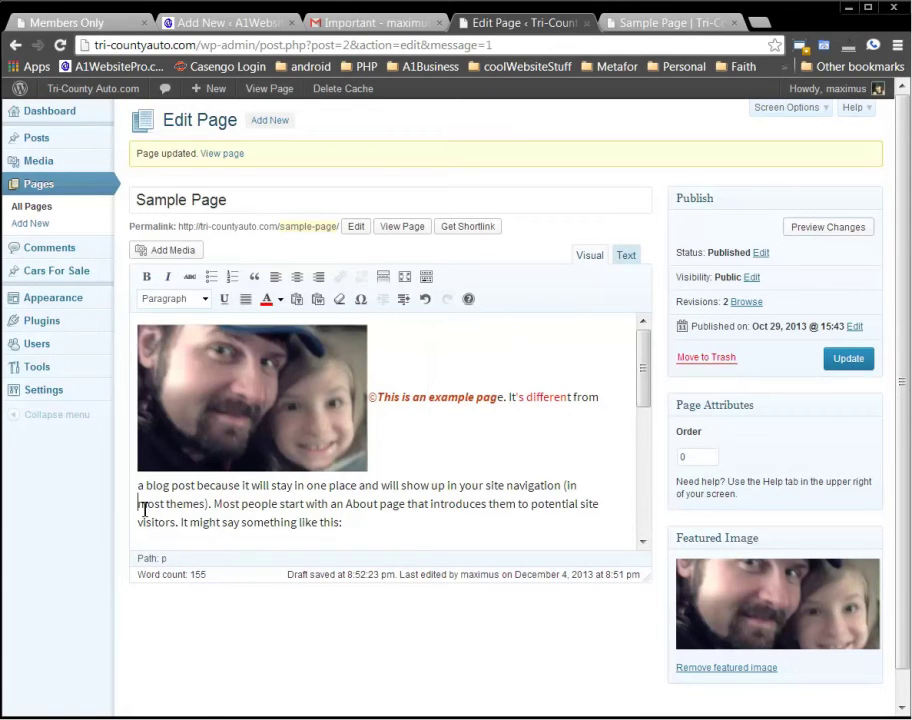
left_click(404, 299)
left_click(404, 299)
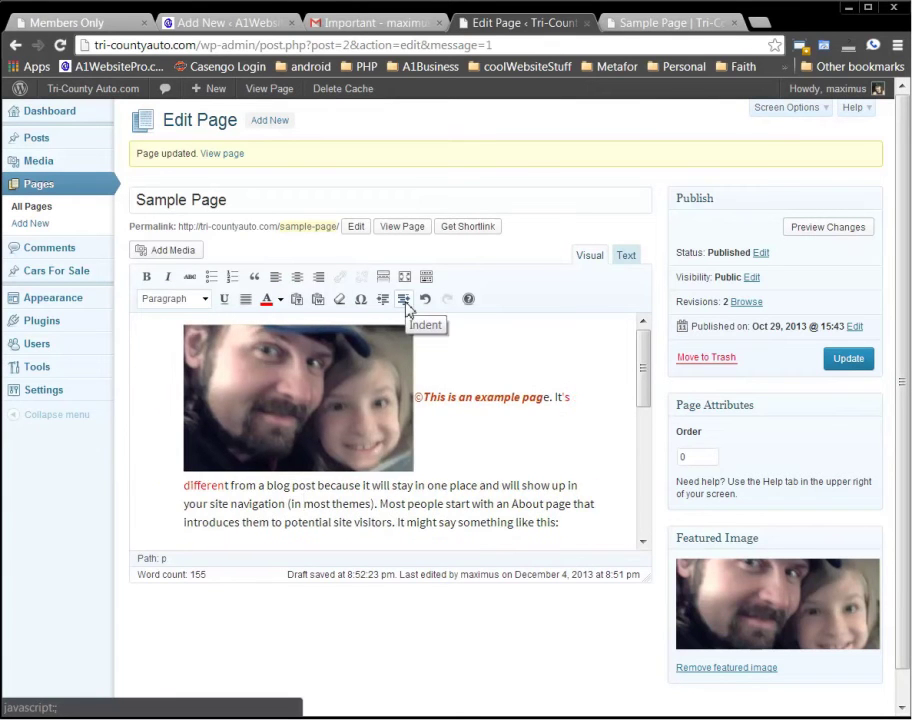
left_click(385, 304)
left_click(385, 304)
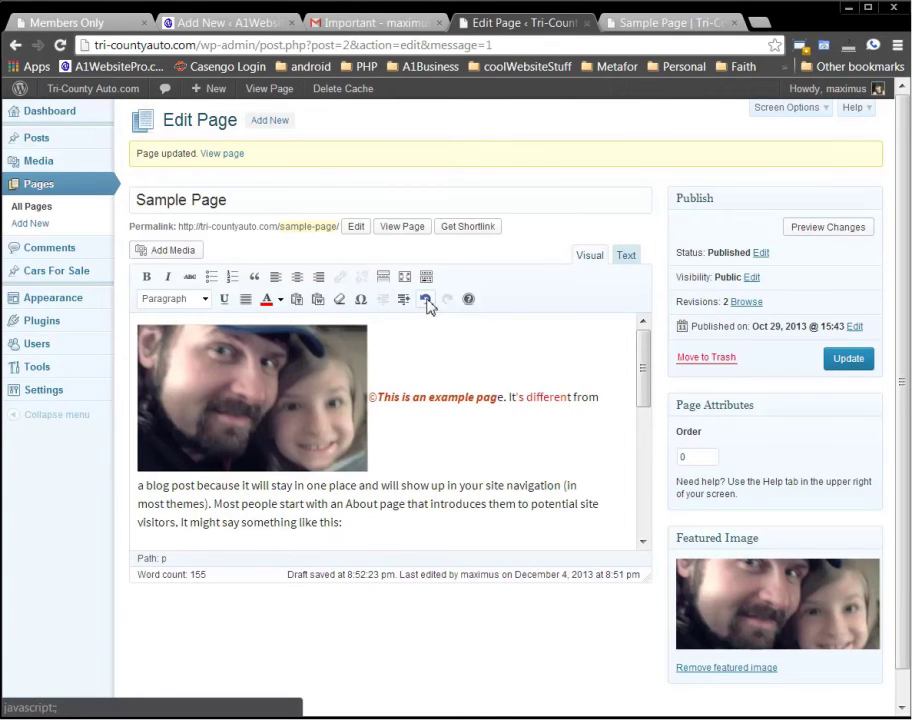
left_click(425, 299)
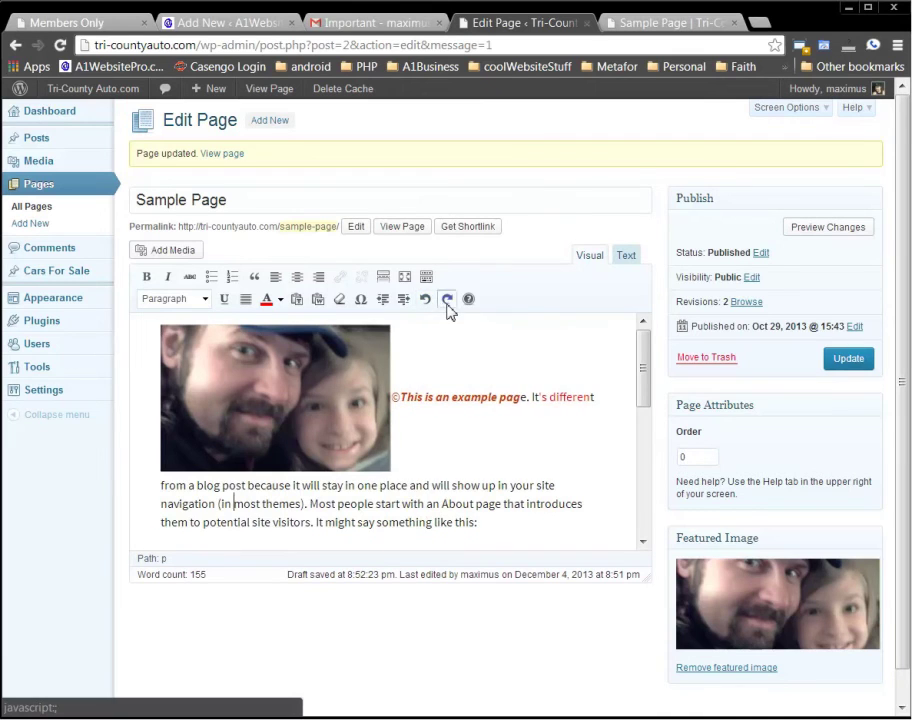
left_click(446, 301)
scroll(458, 484, "down", 2)
scroll(458, 484, "down", 3)
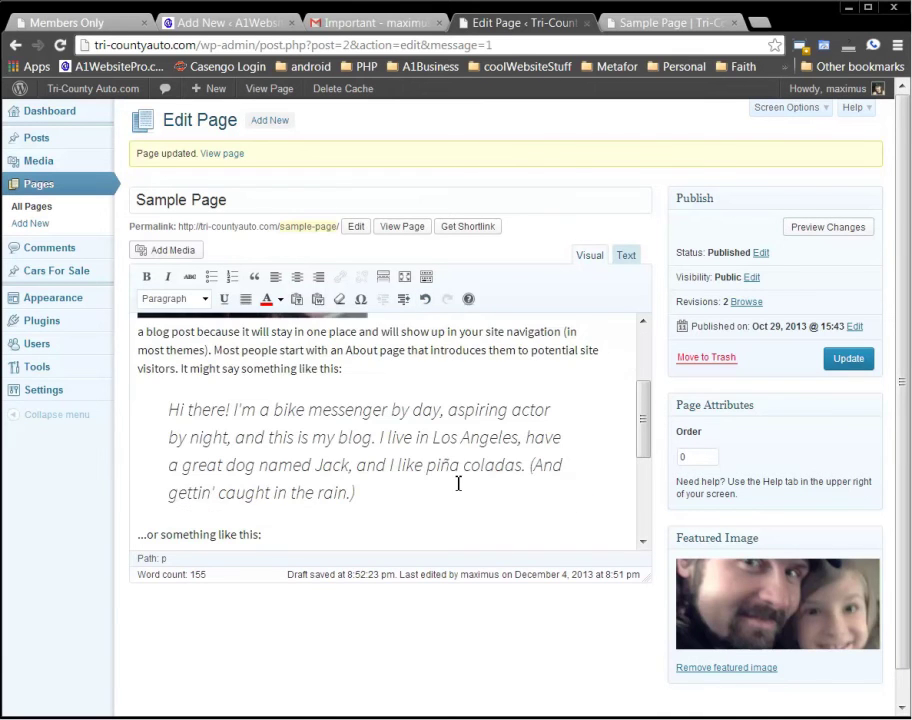
scroll(347, 387, "down", 1)
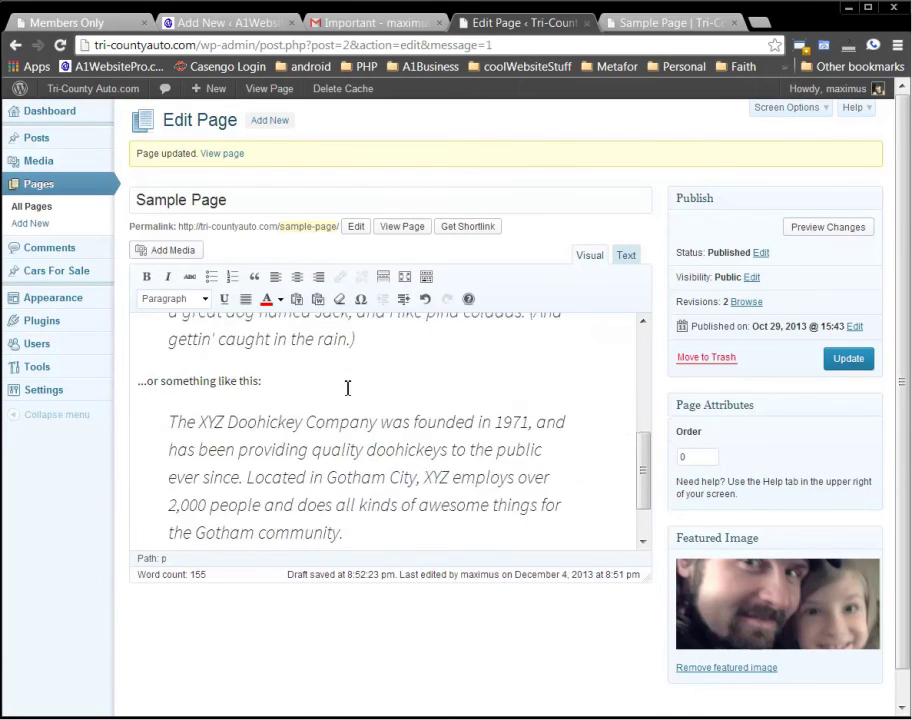
scroll(348, 392, "up", 4)
scroll(346, 398, "down", 2)
left_click_drag(170, 410, 393, 487)
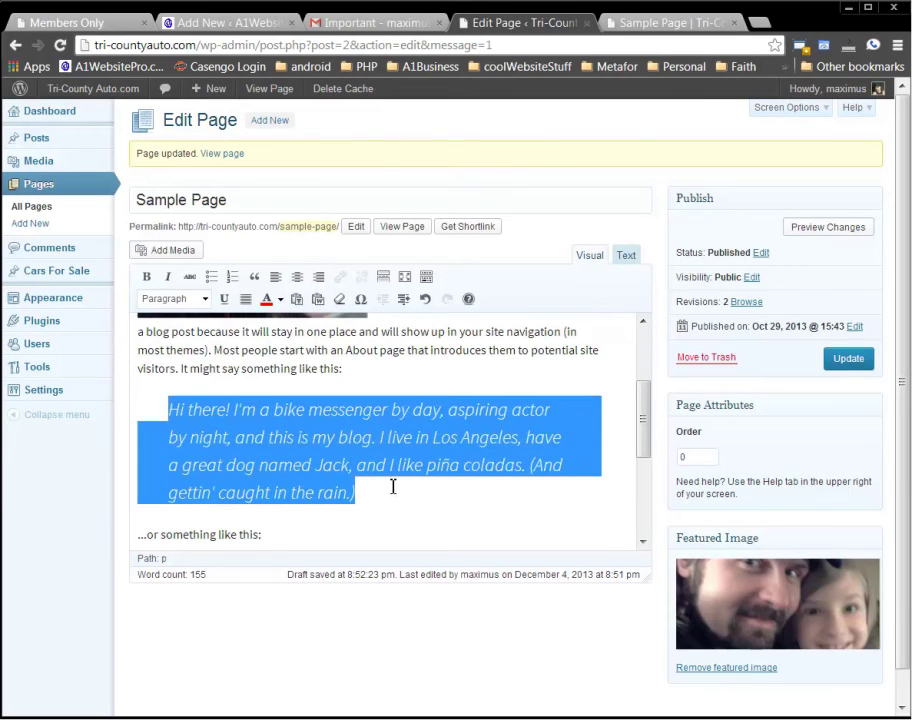
left_click(204, 300)
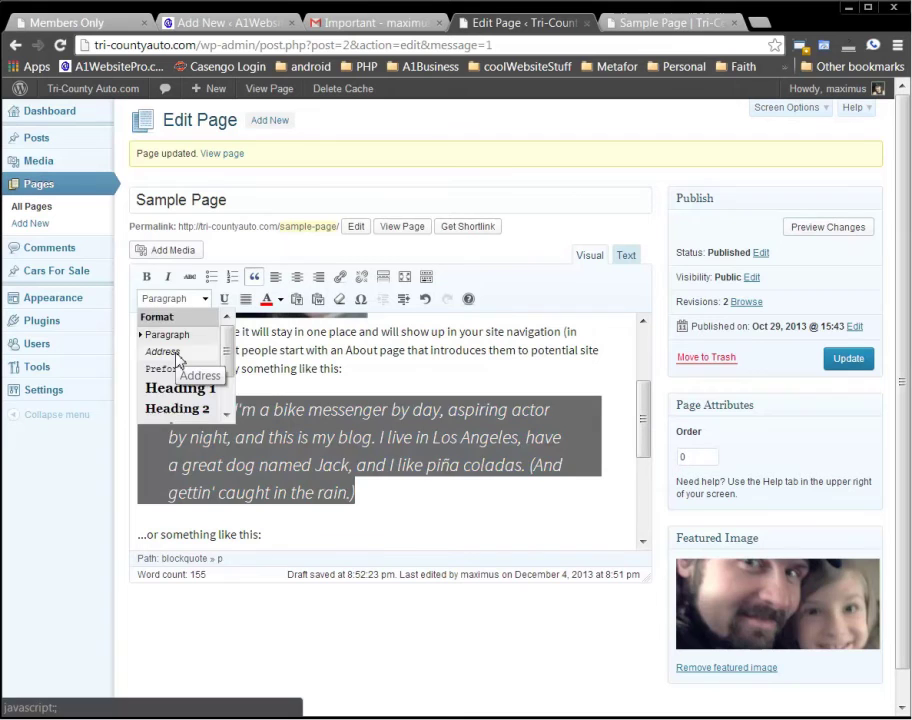
left_click(165, 352)
left_click(204, 300)
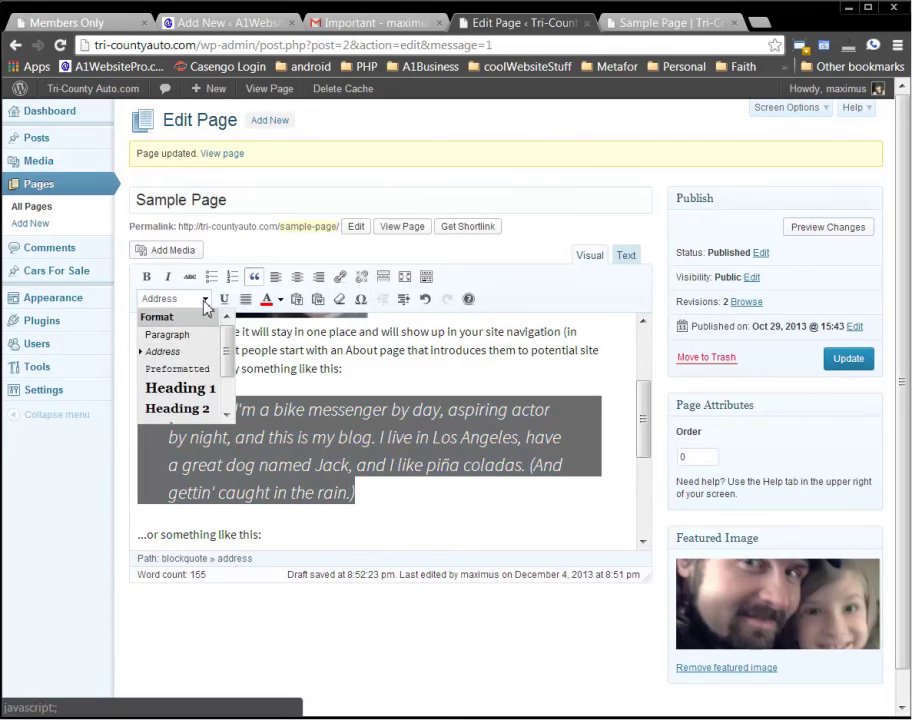
left_click(182, 334)
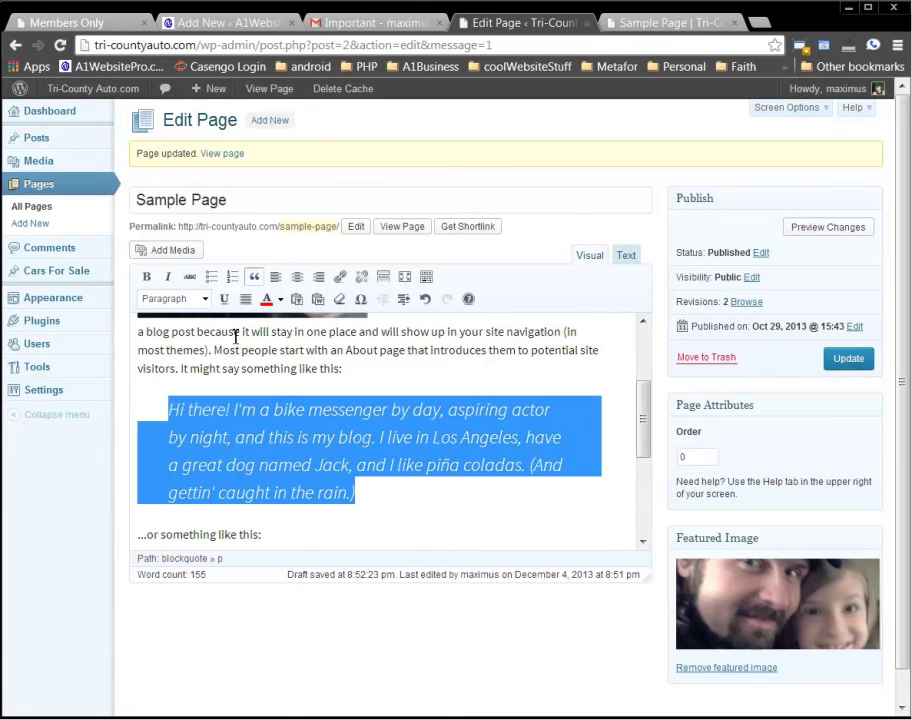
left_click(453, 451)
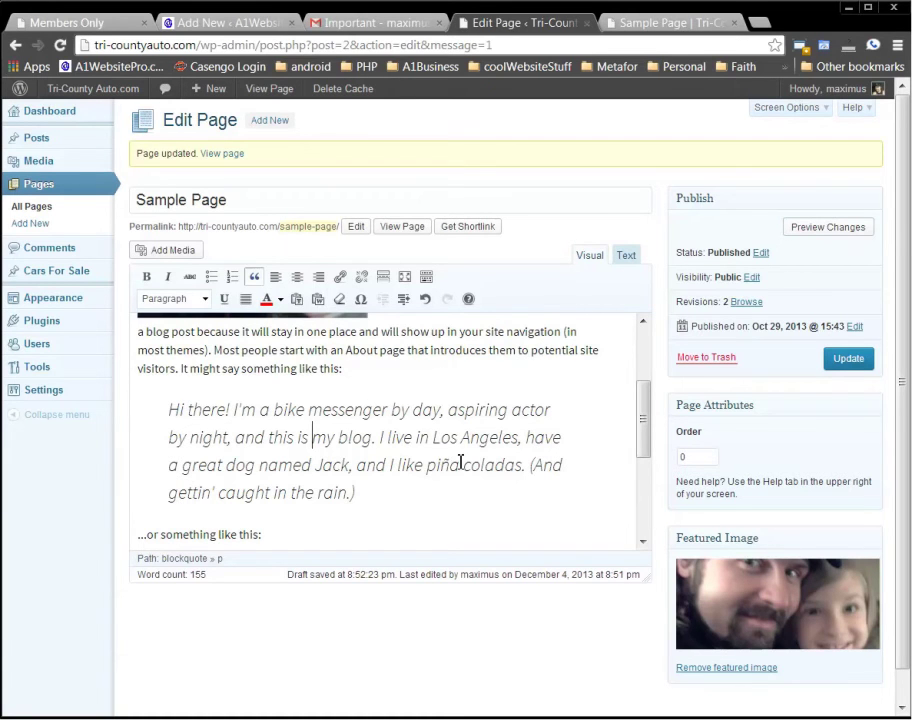
scroll(556, 513, "down", 2)
scroll(502, 460, "up", 5)
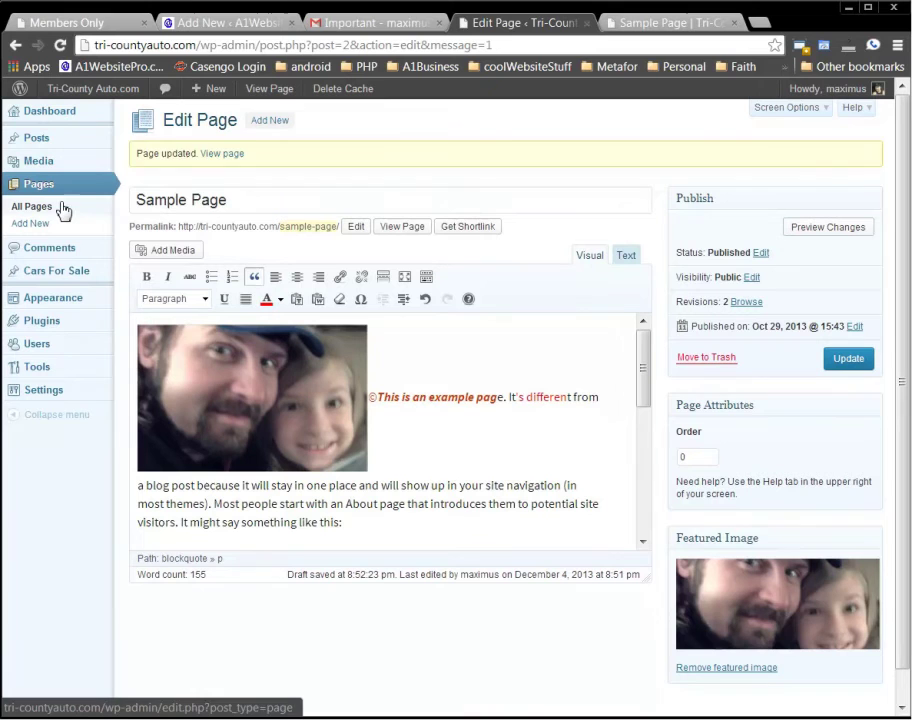
Step: Cancel leaving for All Posts and update the Sample Page, saving it as revision 3
mouse_move(69, 140)
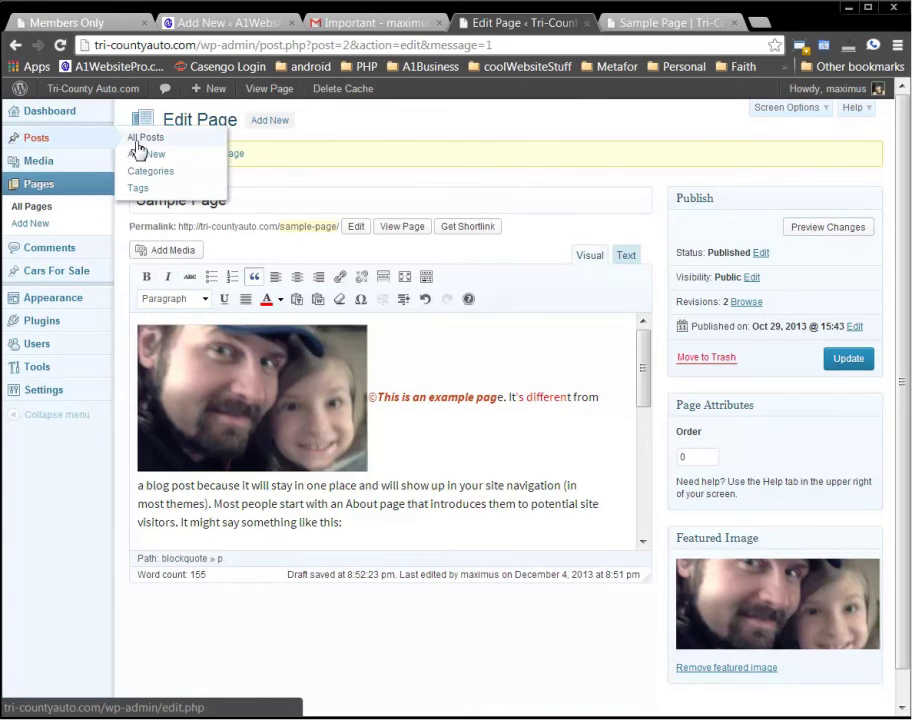
left_click(137, 141)
left_click(500, 196)
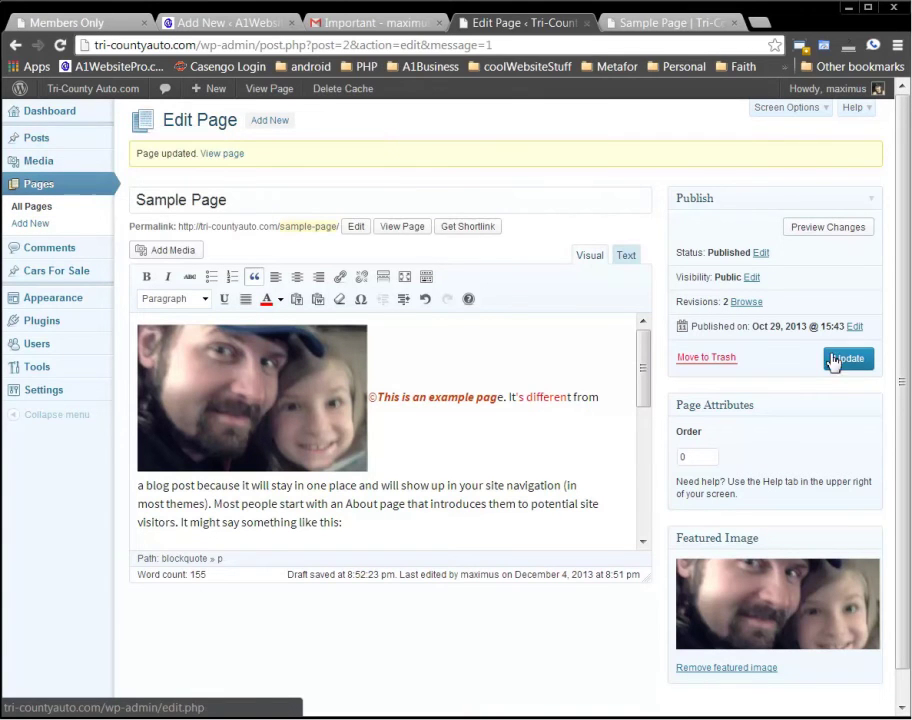
left_click(838, 358)
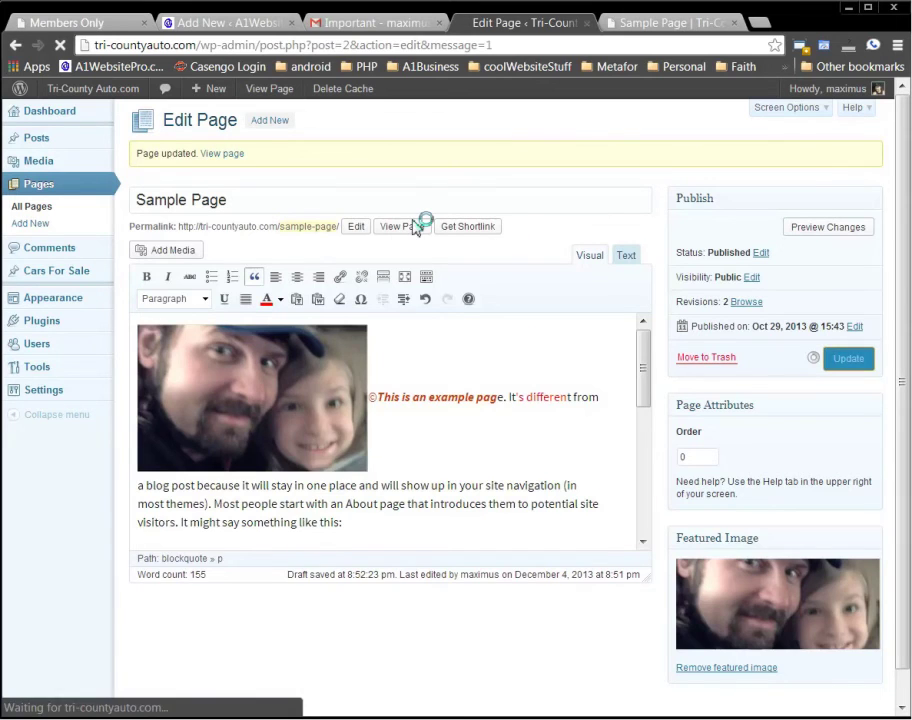
Step: Start a new post titled 'Pick up truck 2003 Chevy', correcting 'truch' to 'truck' via spell-check
mouse_move(61, 140)
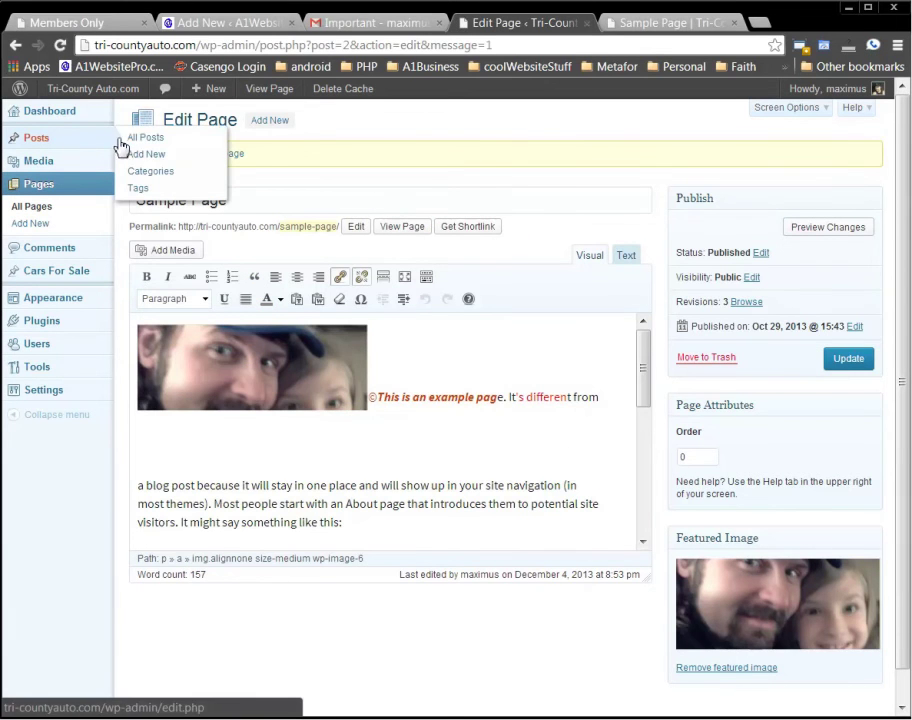
left_click(150, 158)
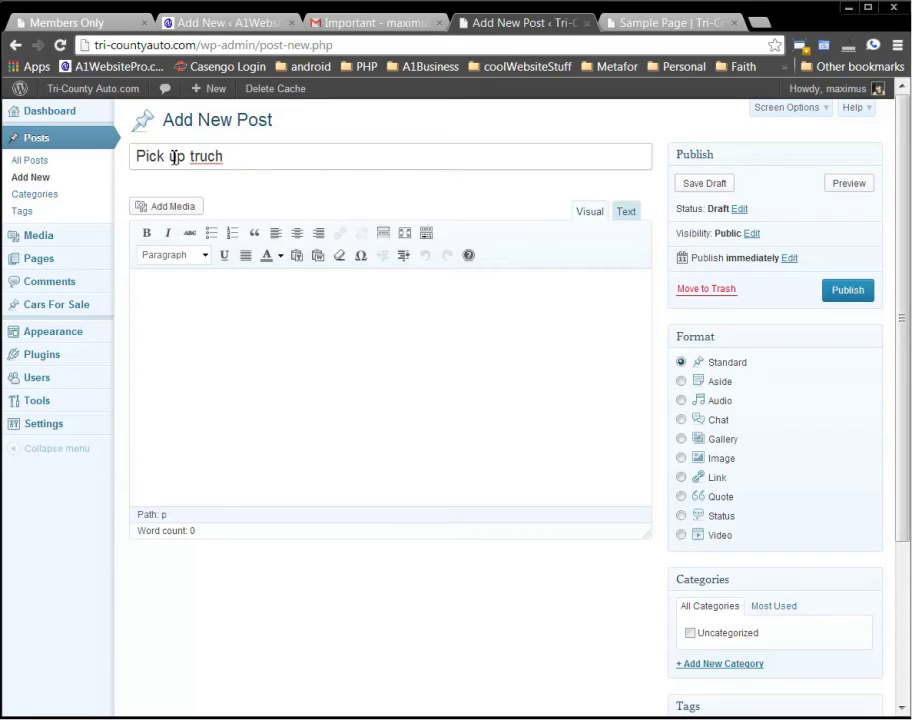
type("003 Chevy")
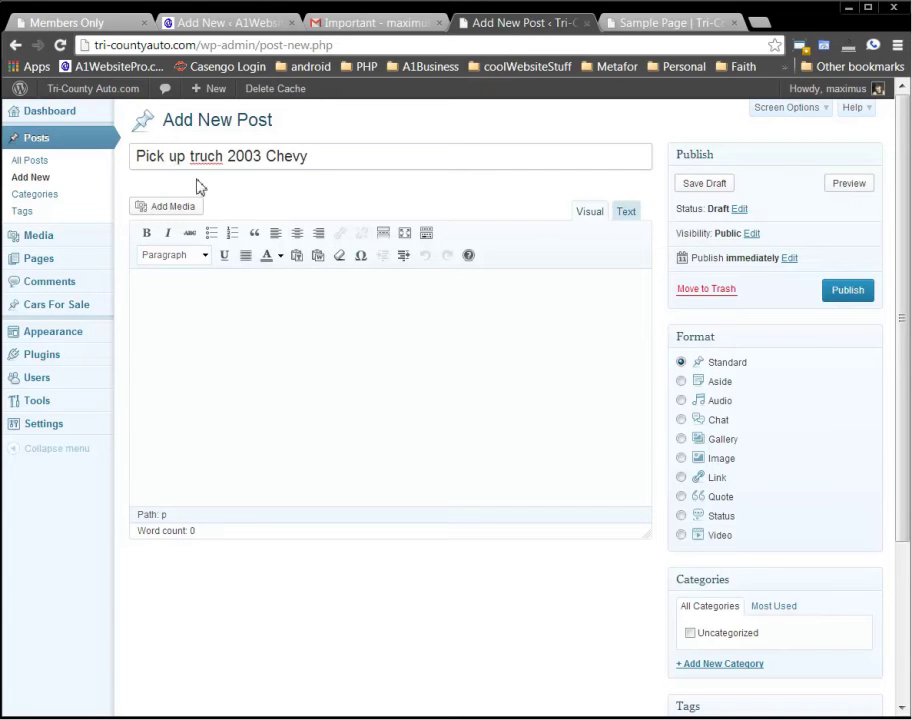
right_click(206, 162)
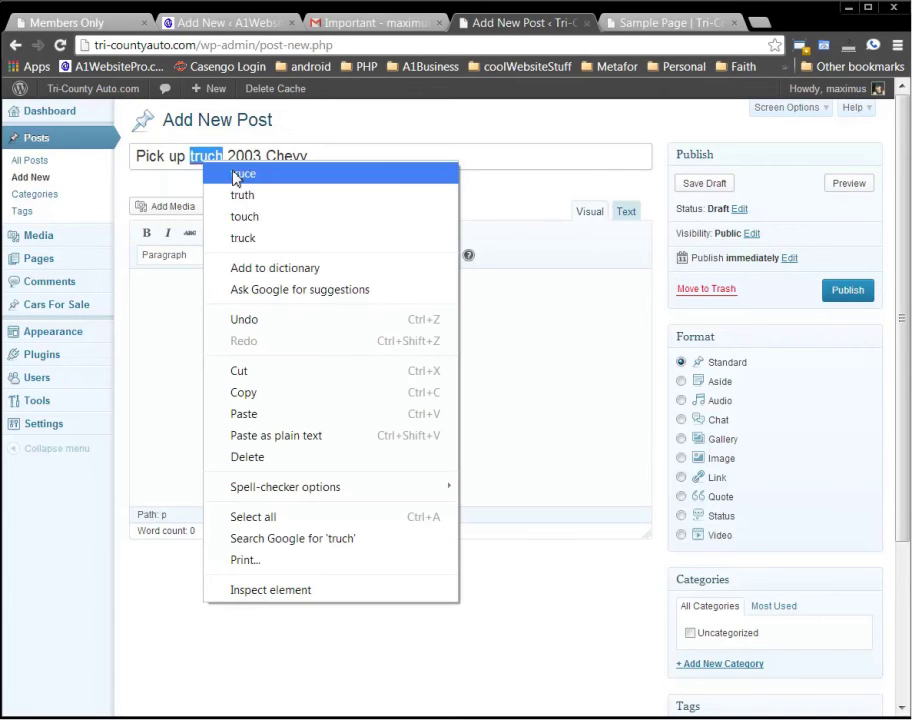
left_click(244, 238)
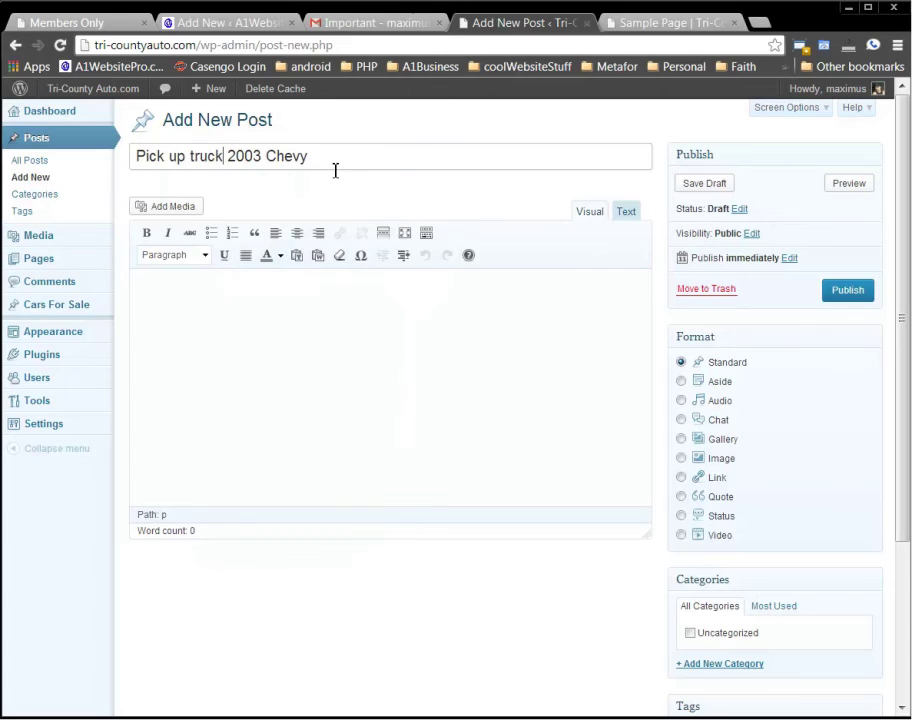
Step: Open the permalink slug pick-up-truck-2003-chevy for editing, then return to the post body
left_click(236, 384)
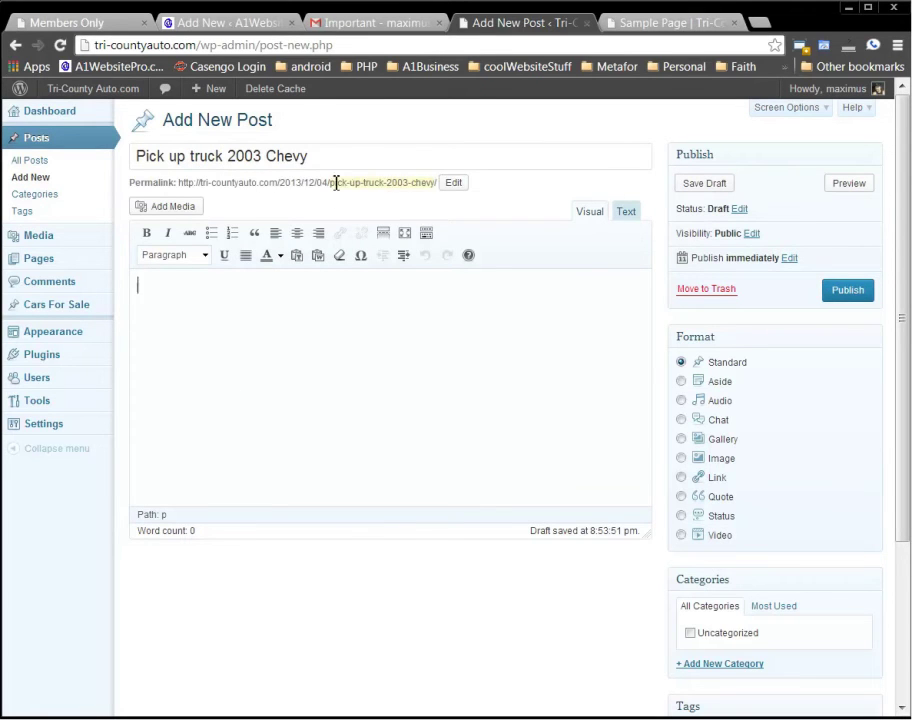
left_click_drag(338, 182, 420, 187)
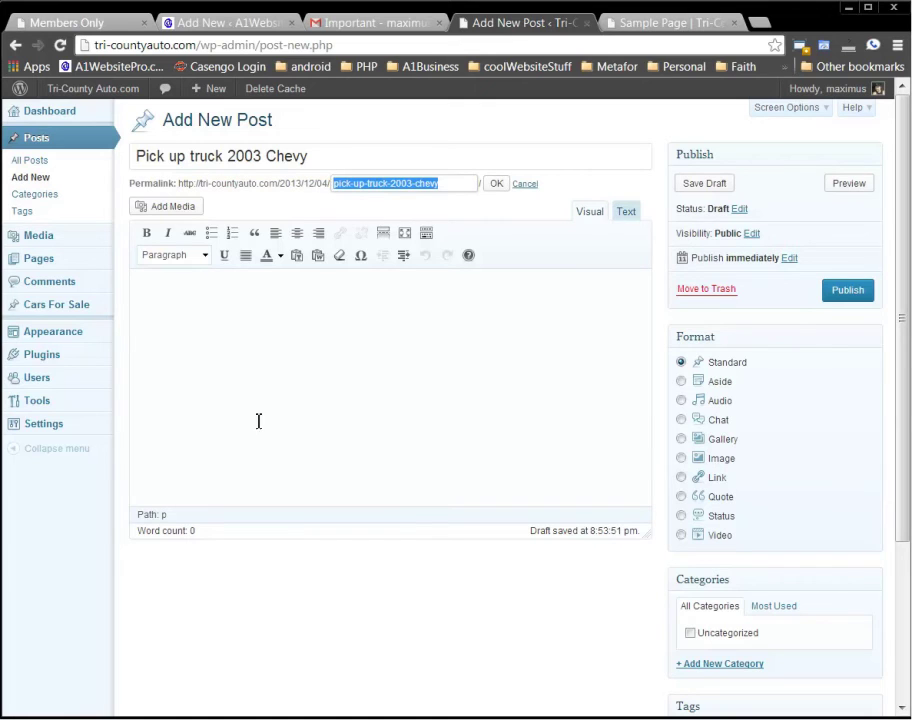
left_click(300, 372)
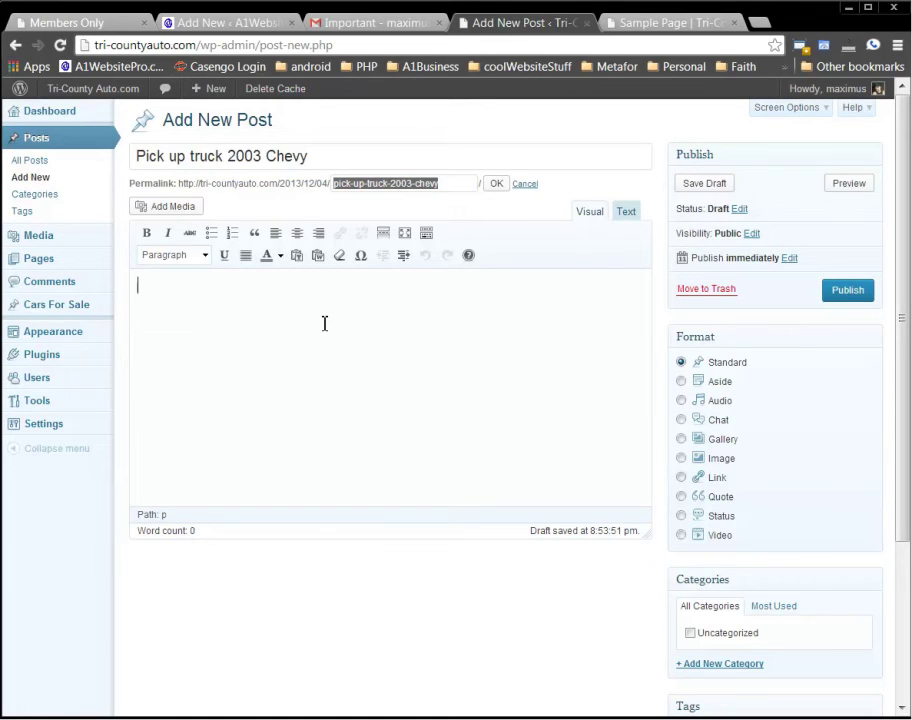
Step: Write the body 'This is you decription' and add a ticked new category 'trucksk'
type("This is you decription")
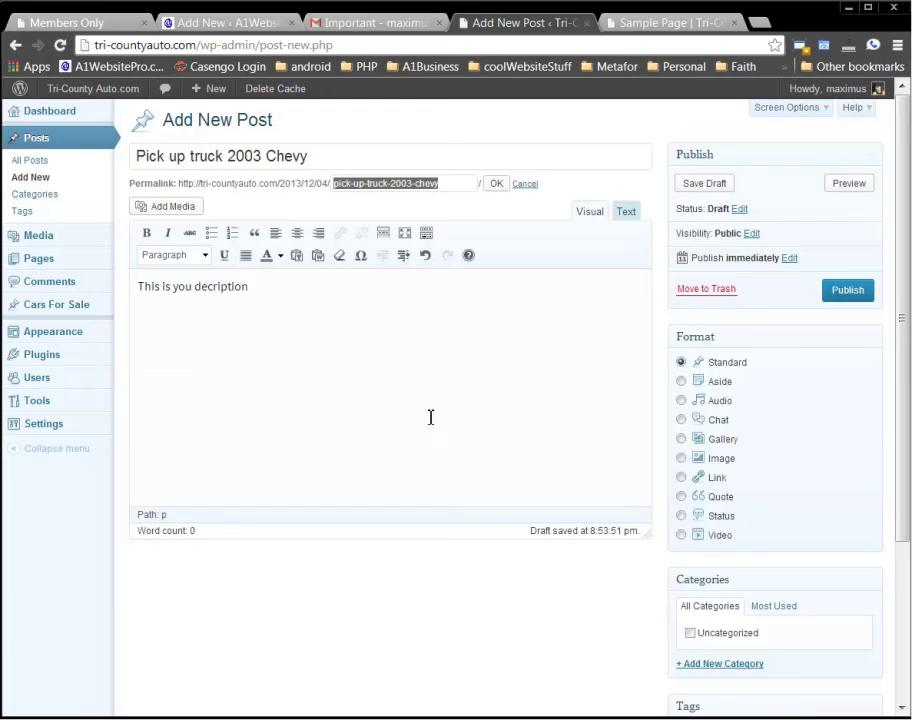
scroll(431, 417, "down", 3)
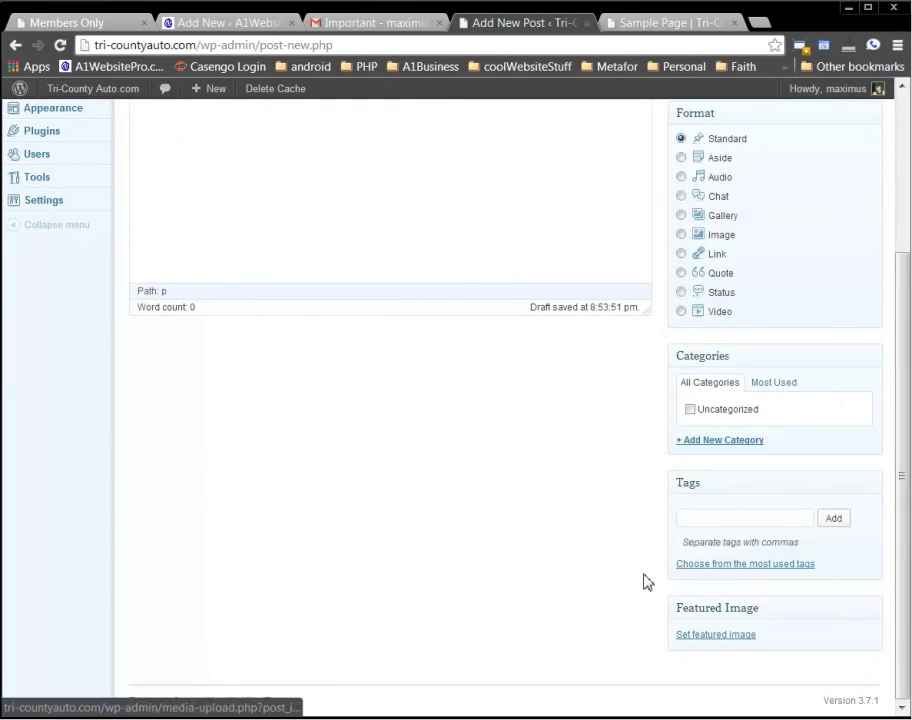
left_click(732, 446)
type("trucksk")
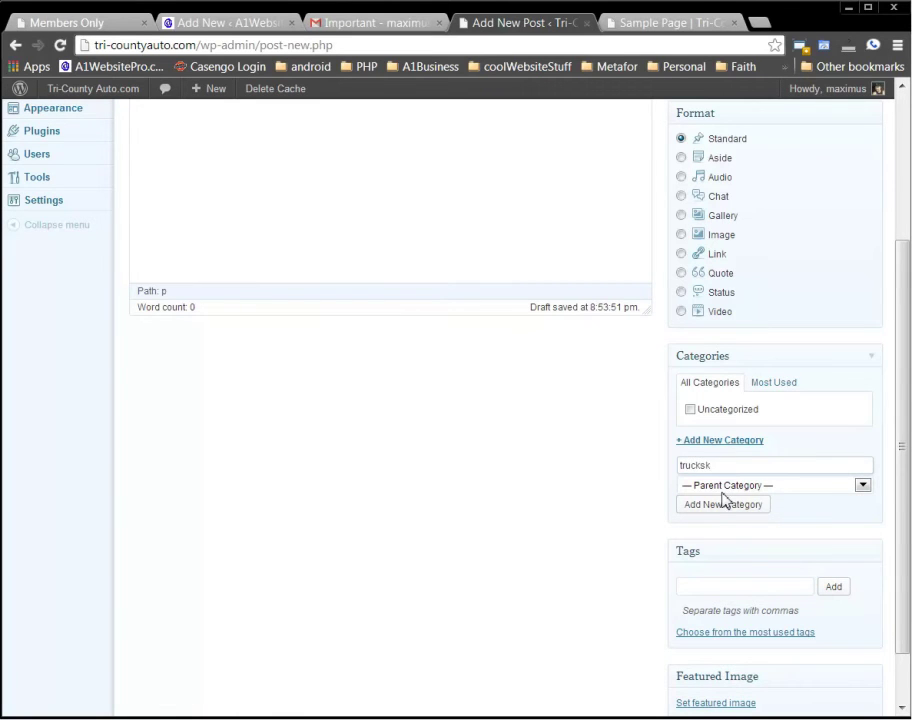
left_click(722, 504)
scroll(596, 500, "up", 2)
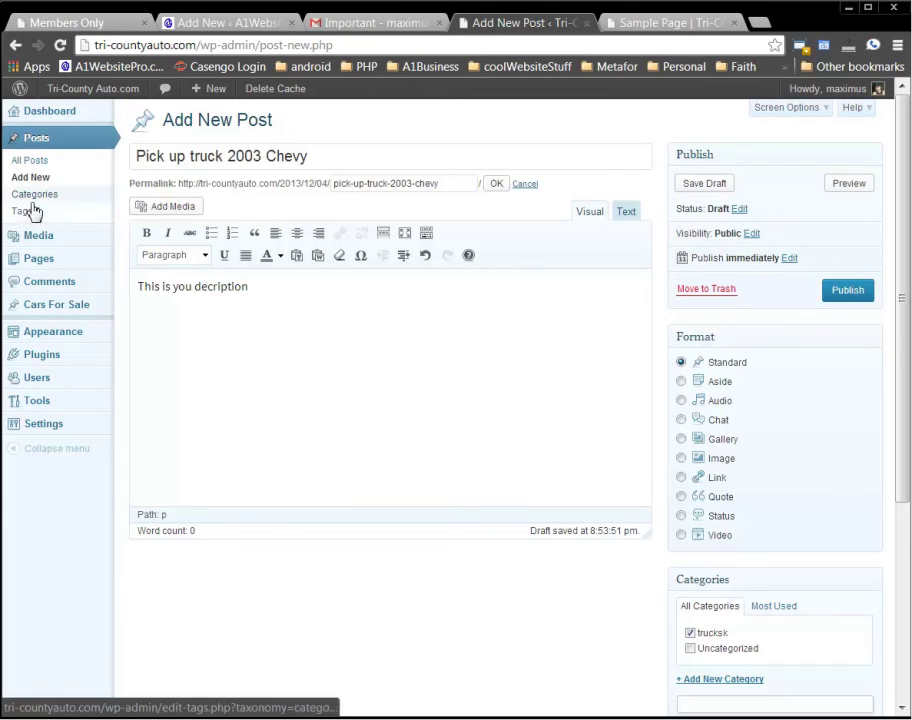
Step: Leave the unsaved post for Media > Add New and upload abbie, babygirl and champ.png
mouse_move(20, 243)
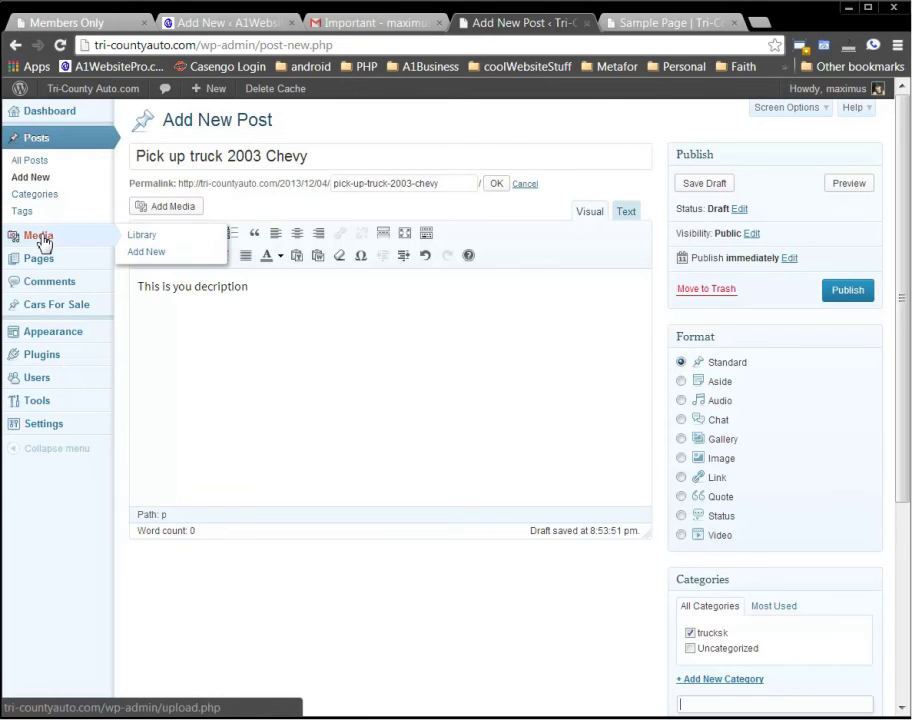
left_click(145, 236)
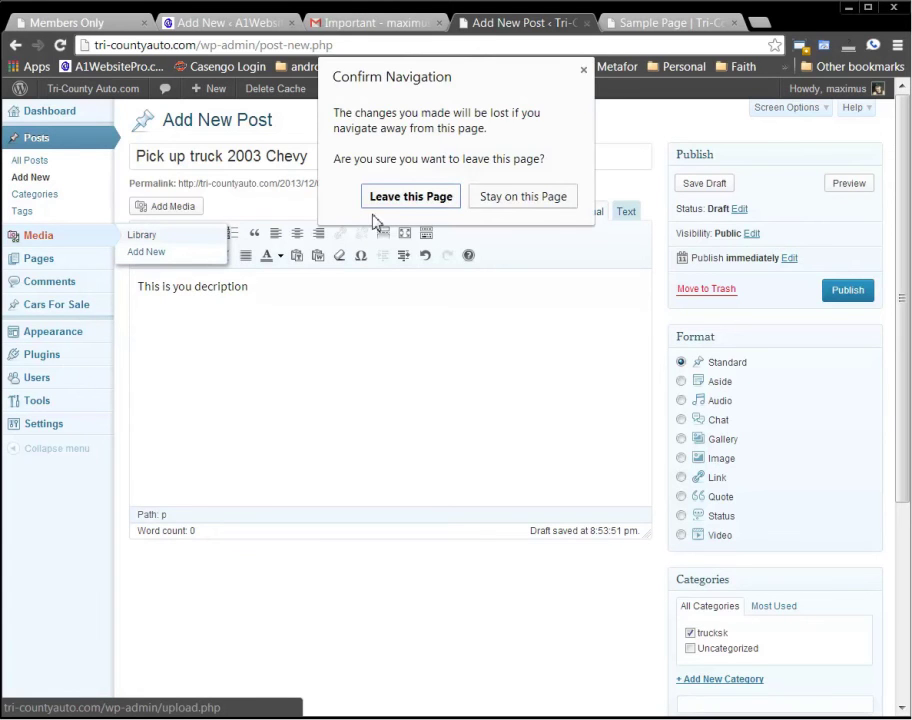
left_click(405, 202)
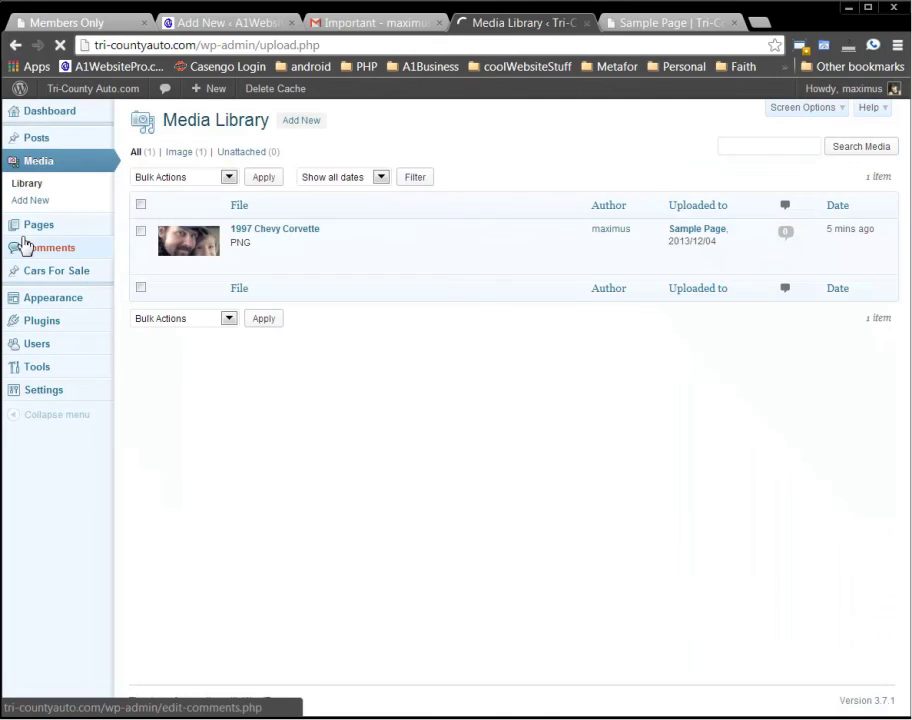
left_click(306, 128)
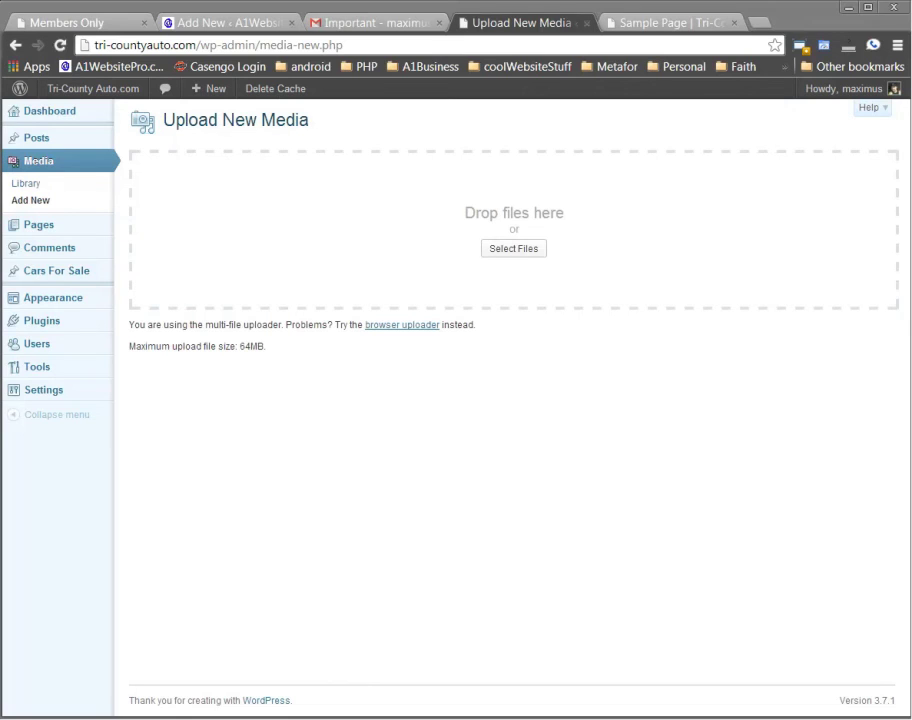
left_click_drag(260, 60, 310, 235)
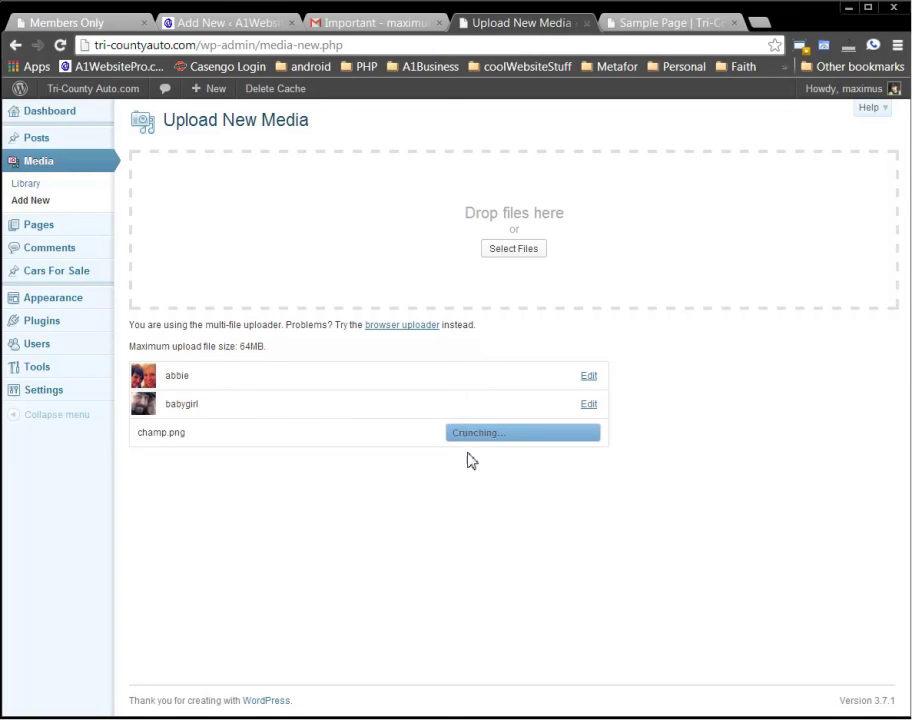
Step: Trash the default sample comment on Hello world!, leaving 0 comments listed
left_click(46, 251)
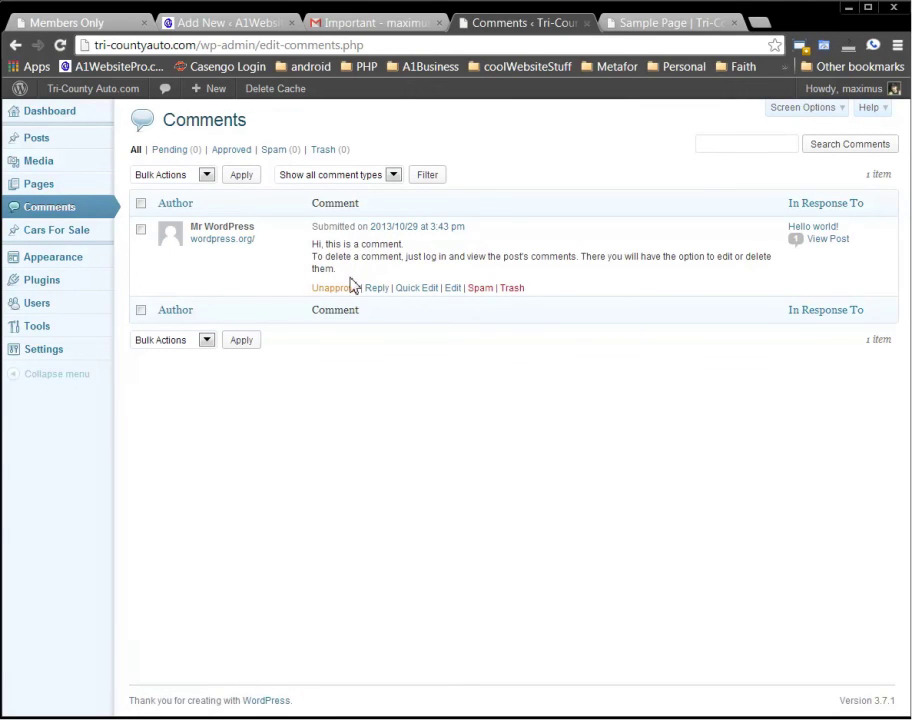
left_click(513, 289)
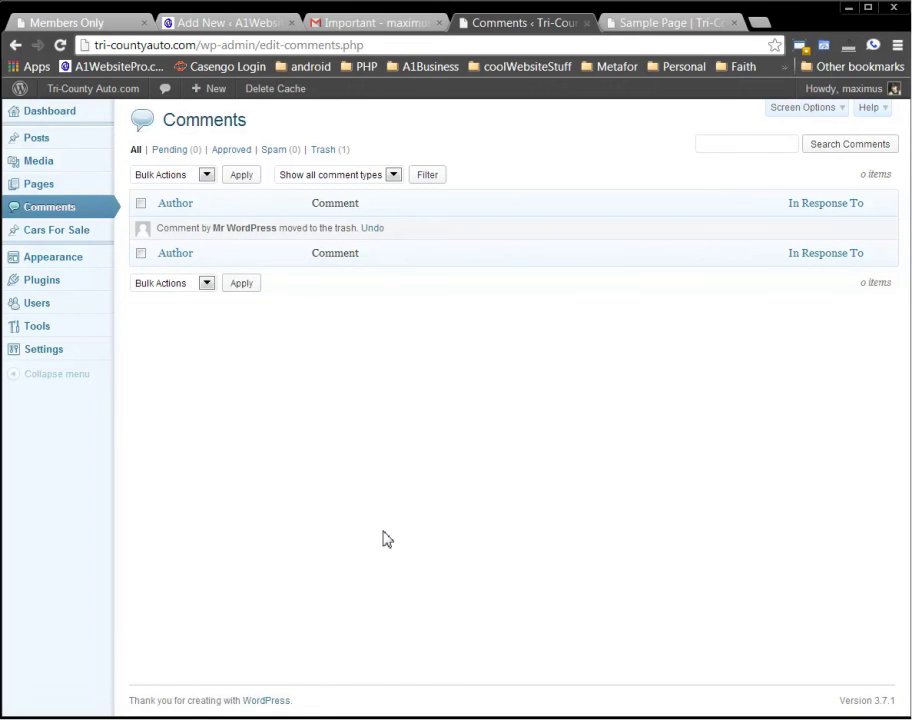
mouse_move(63, 238)
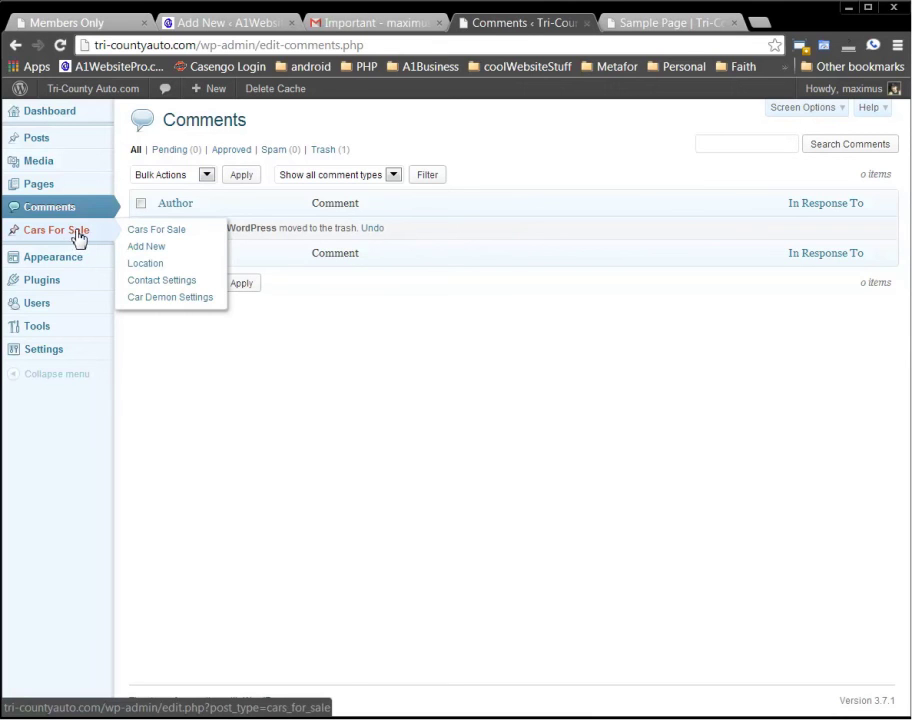
Step: Open a blank Cars For Sale listing and focus its title, description and Location fields
left_click(160, 255)
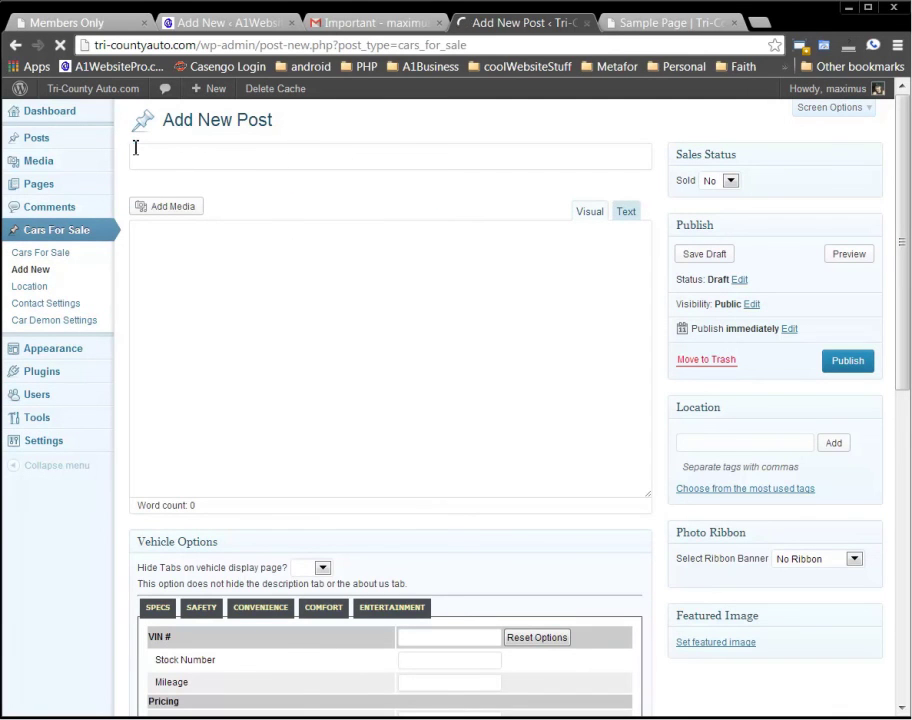
left_click(263, 166)
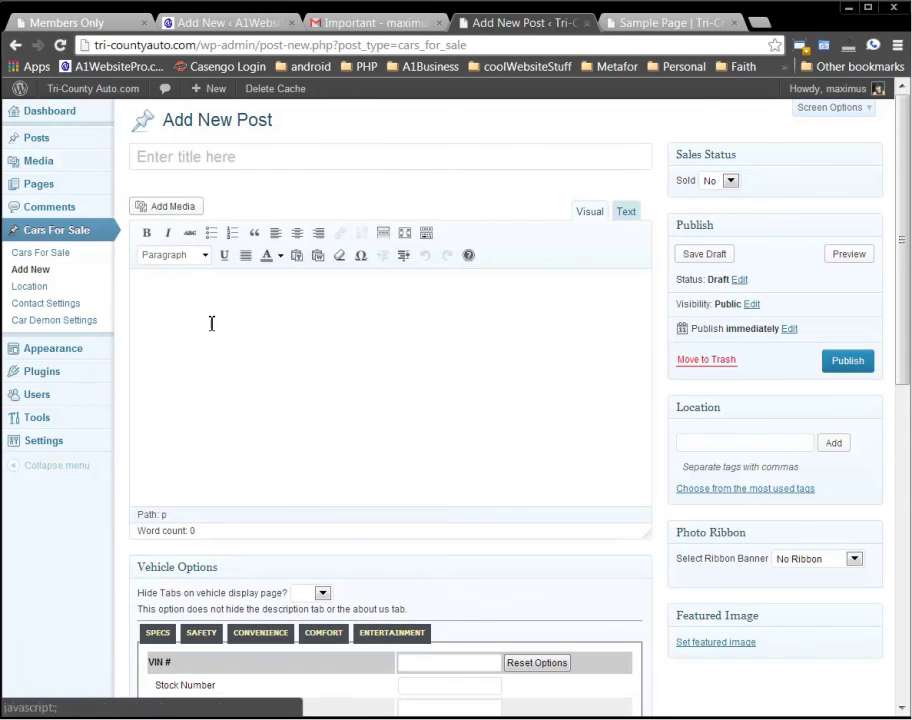
left_click(212, 320)
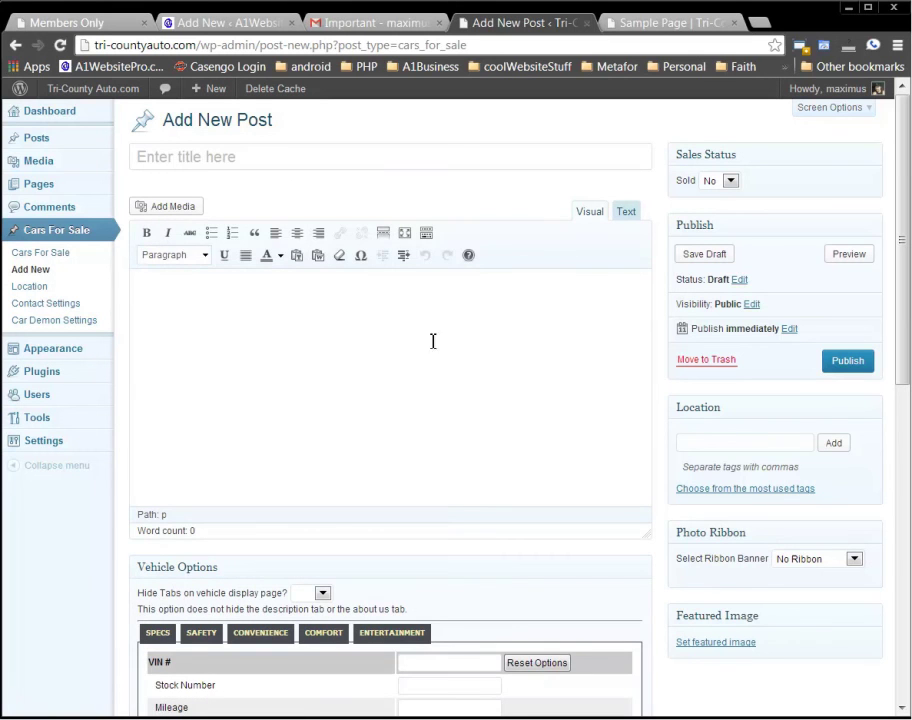
scroll(643, 481, "down", 3)
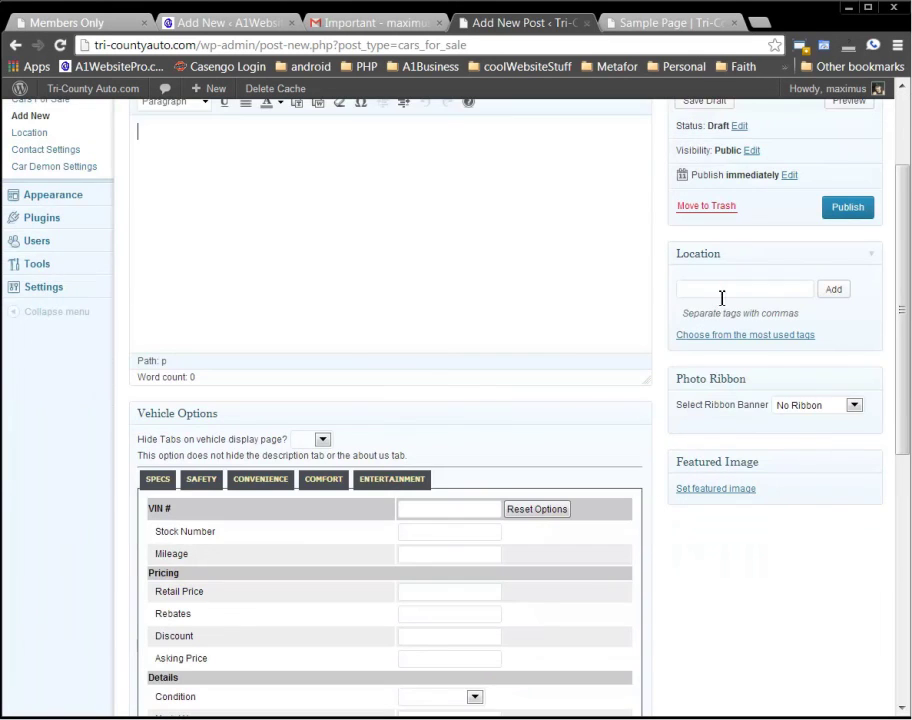
left_click(720, 296)
Step: Check the Photo Ribbon choices, keeping No Ribbon, and view the Safety equipment options
left_click(834, 414)
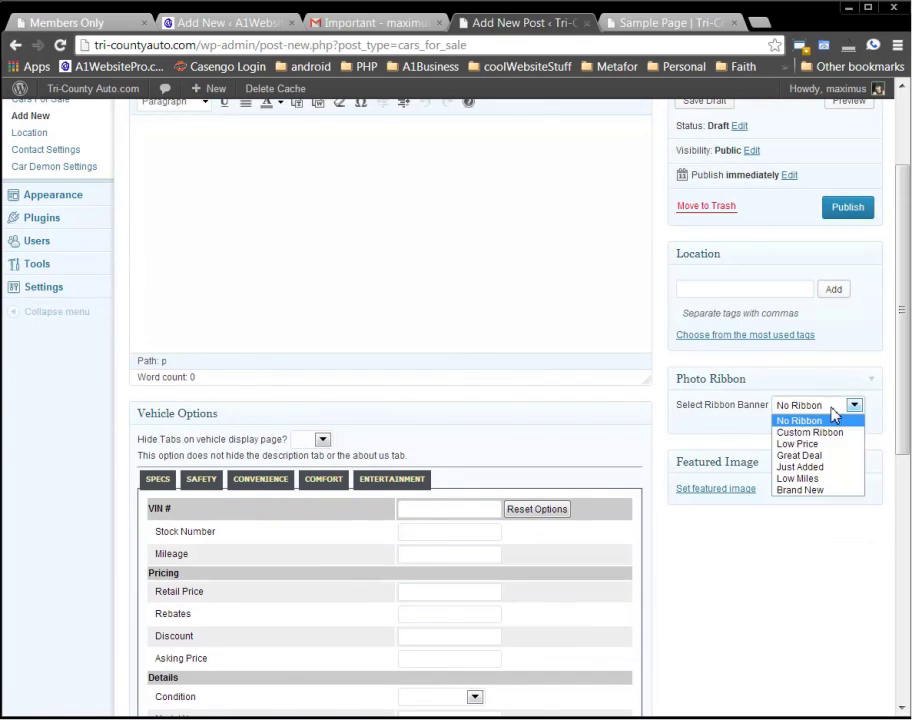
left_click(833, 415)
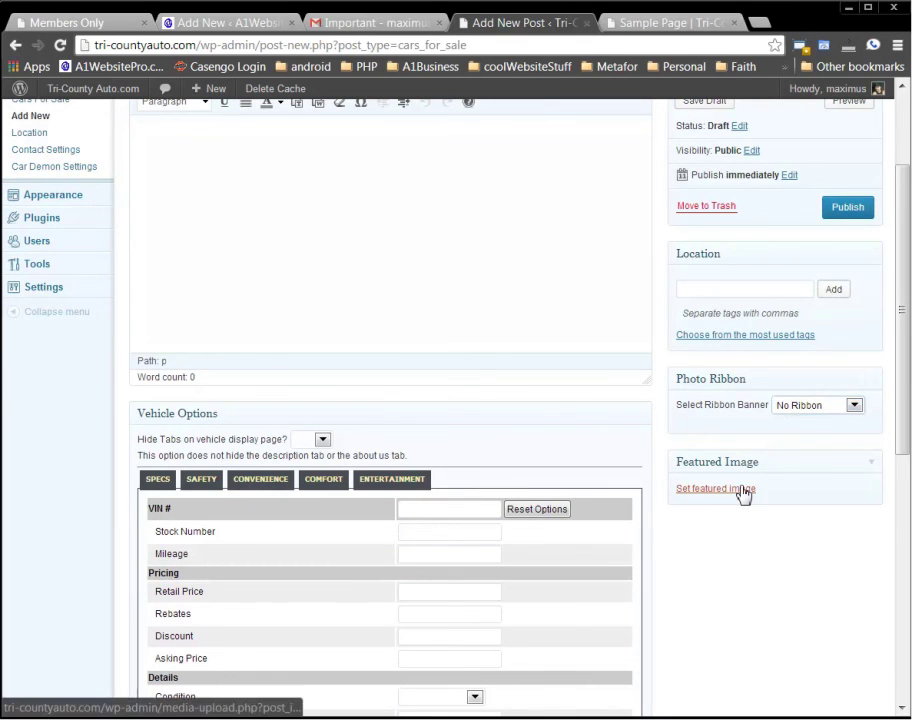
scroll(737, 522, "down", 3)
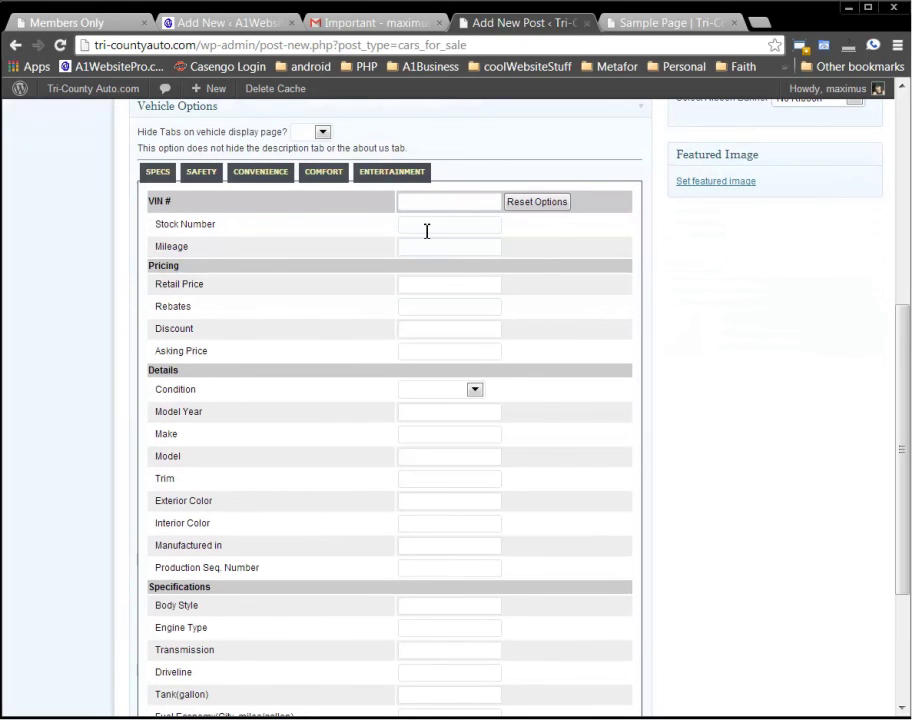
left_click(209, 179)
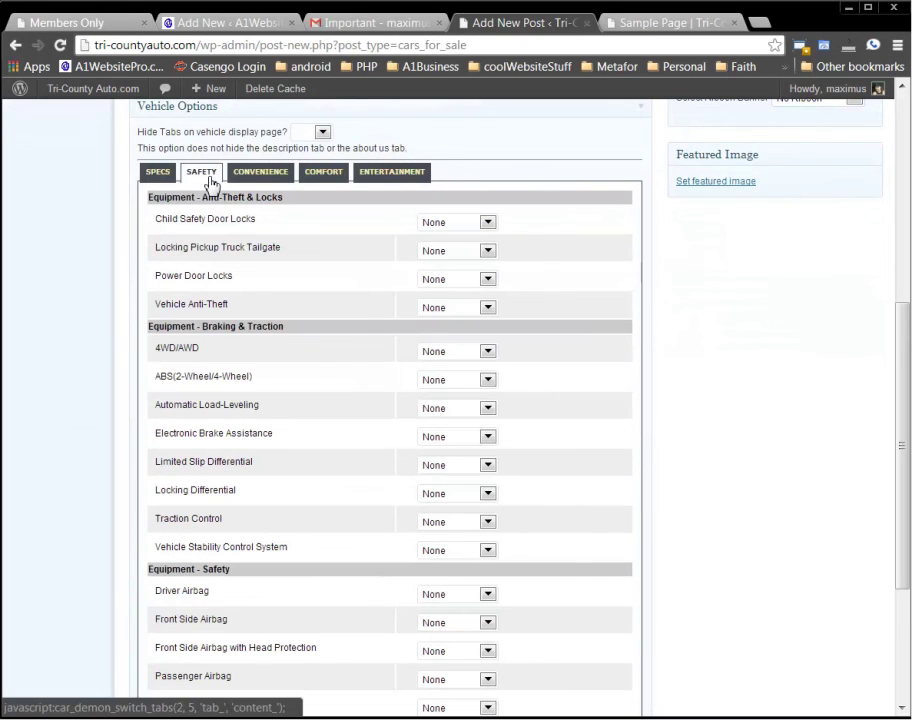
scroll(268, 427, "down", 1)
scroll(269, 318, "up", 1)
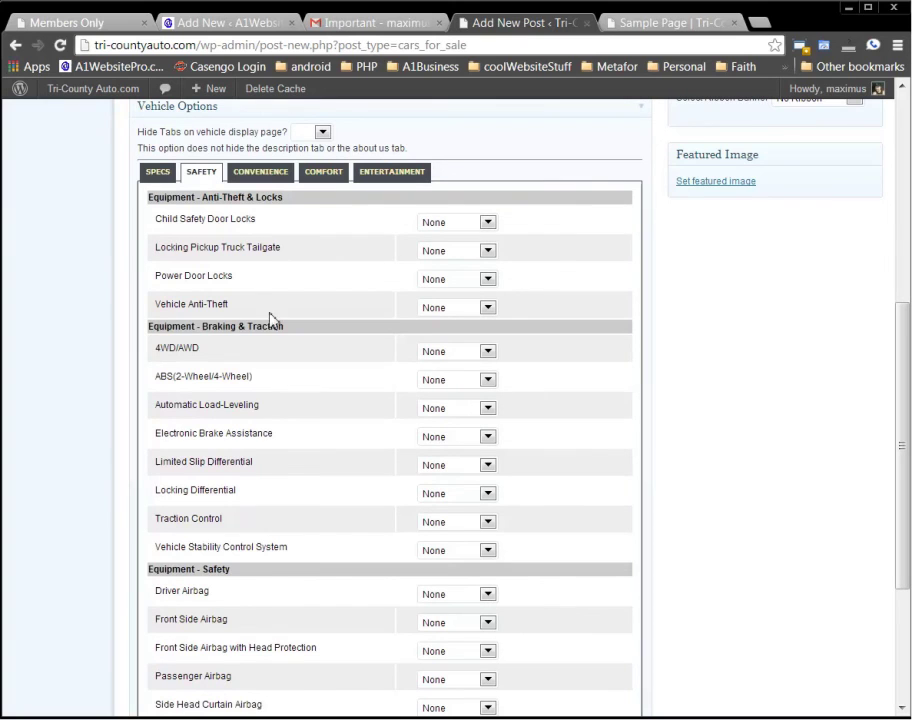
Step: Browse the Convenience, Comfort and Entertainment options, then peek at Hide Tabs without changes
left_click(274, 174)
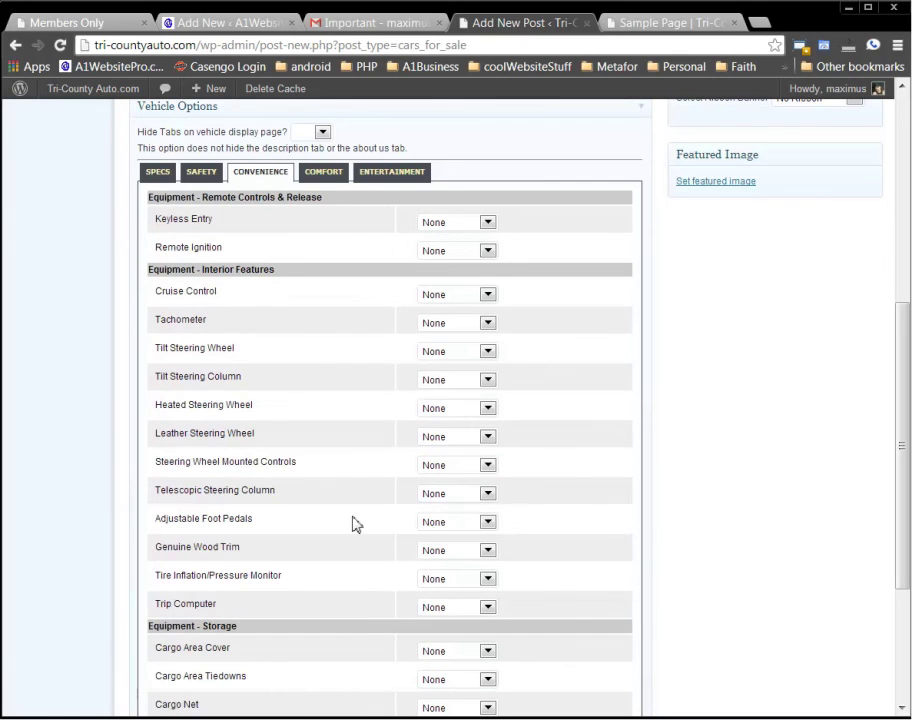
left_click(331, 176)
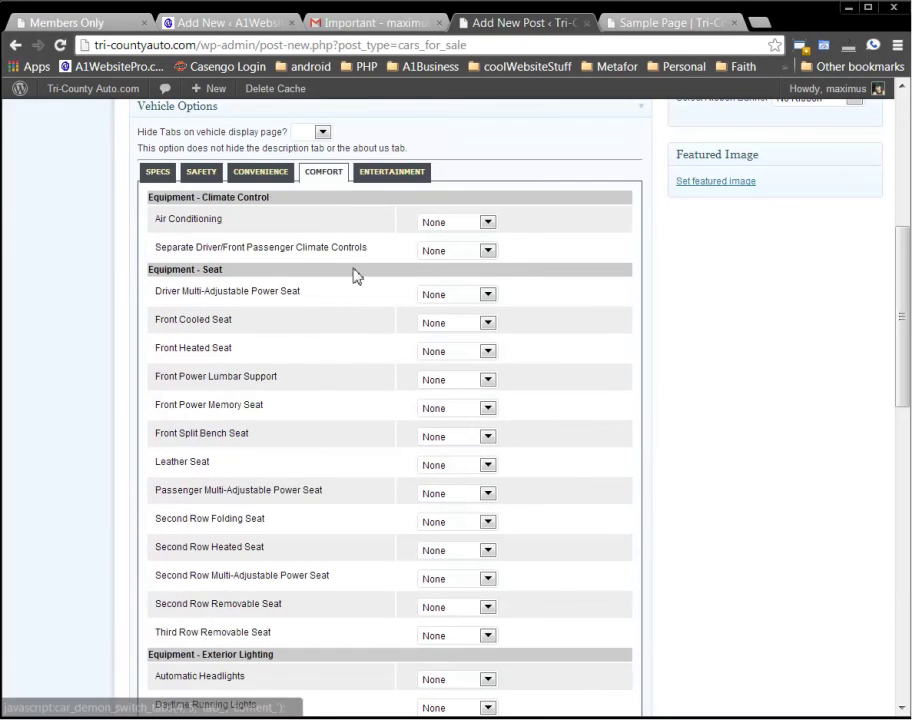
left_click(403, 174)
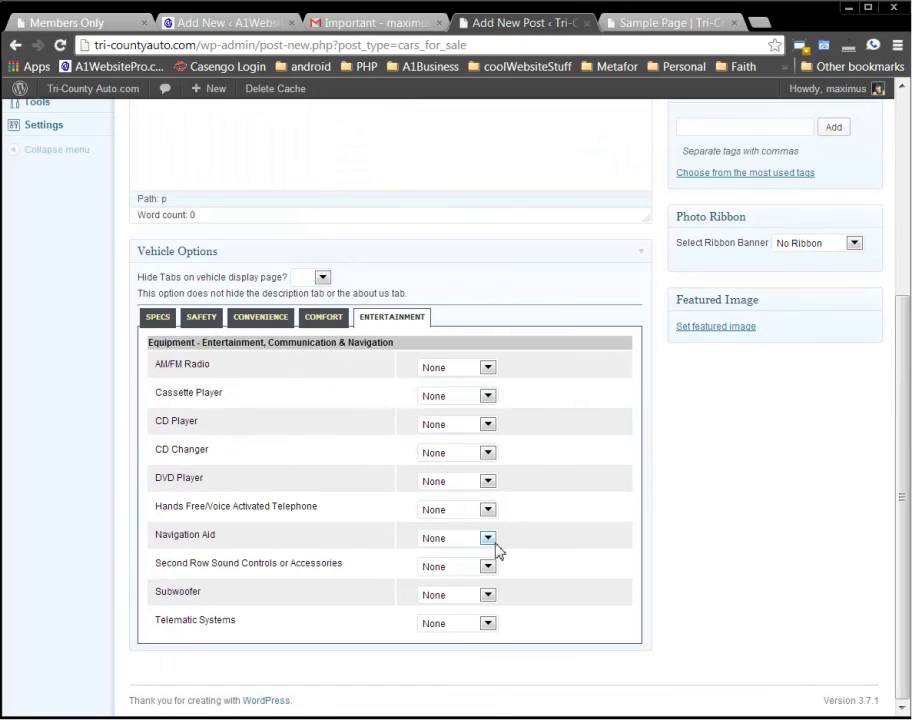
scroll(497, 548, "up", 1)
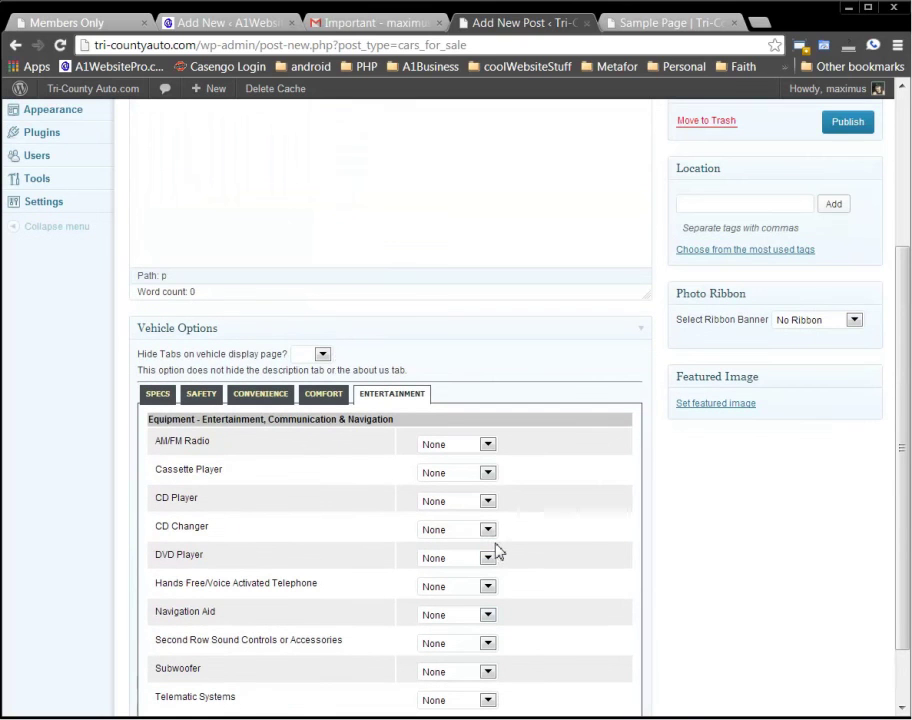
left_click(322, 355)
left_click(321, 354)
scroll(760, 588, "up", 3)
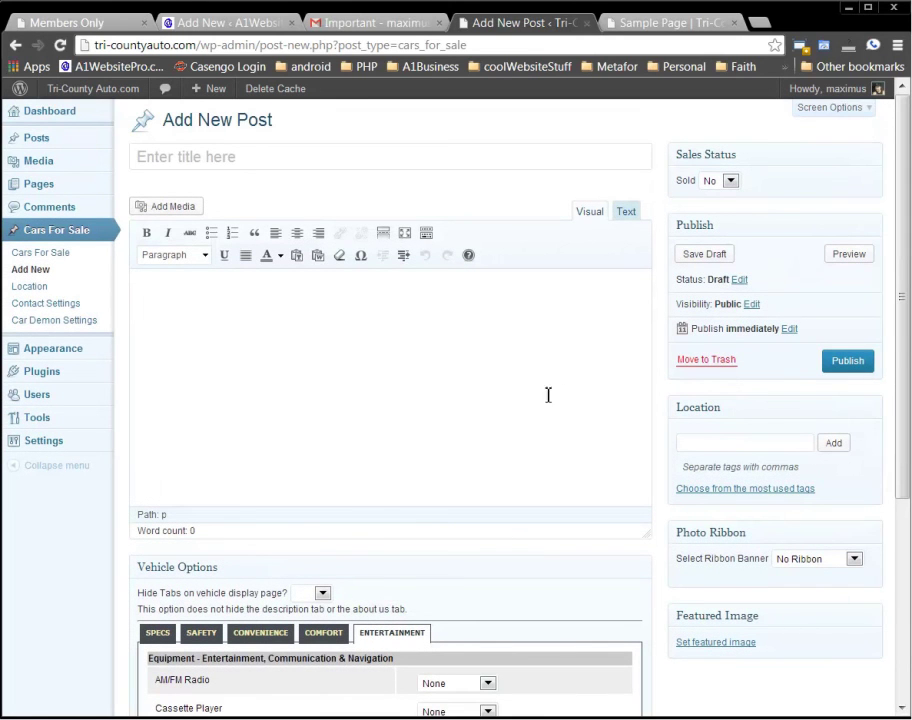
Step: Add location Niles, slug niles, described 'Cars for sale in Niles Ohio', beside Boardman and Youngstown
left_click(39, 292)
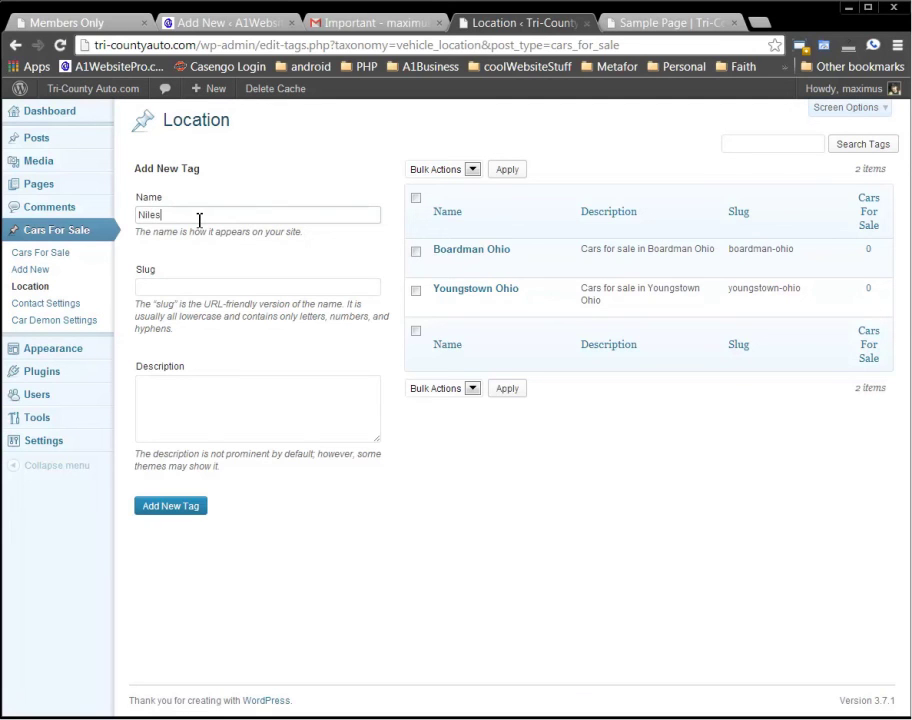
left_click(175, 289)
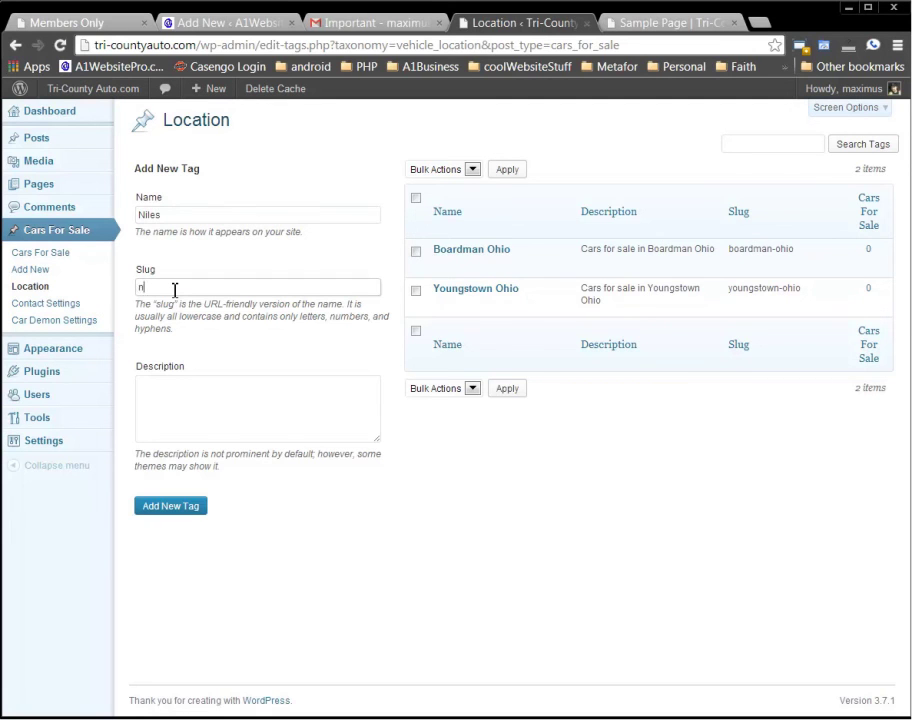
left_click(238, 392)
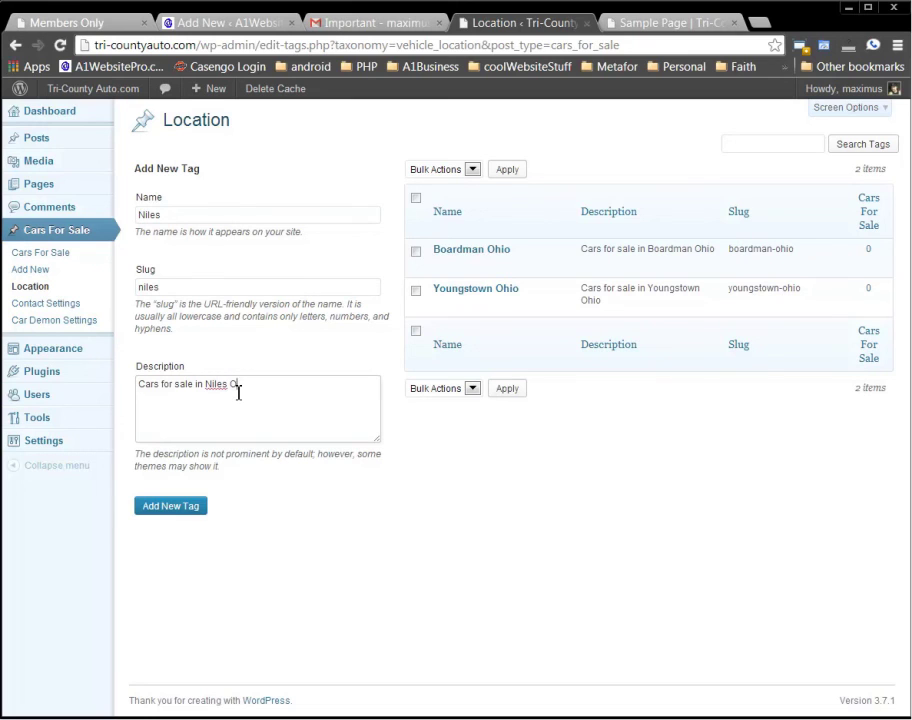
left_click(169, 519)
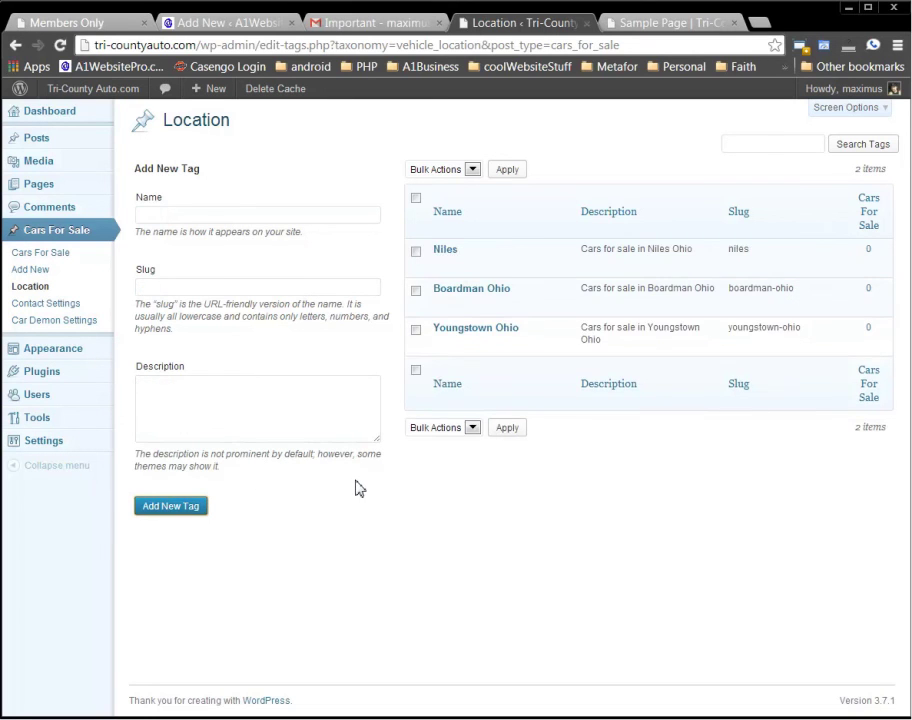